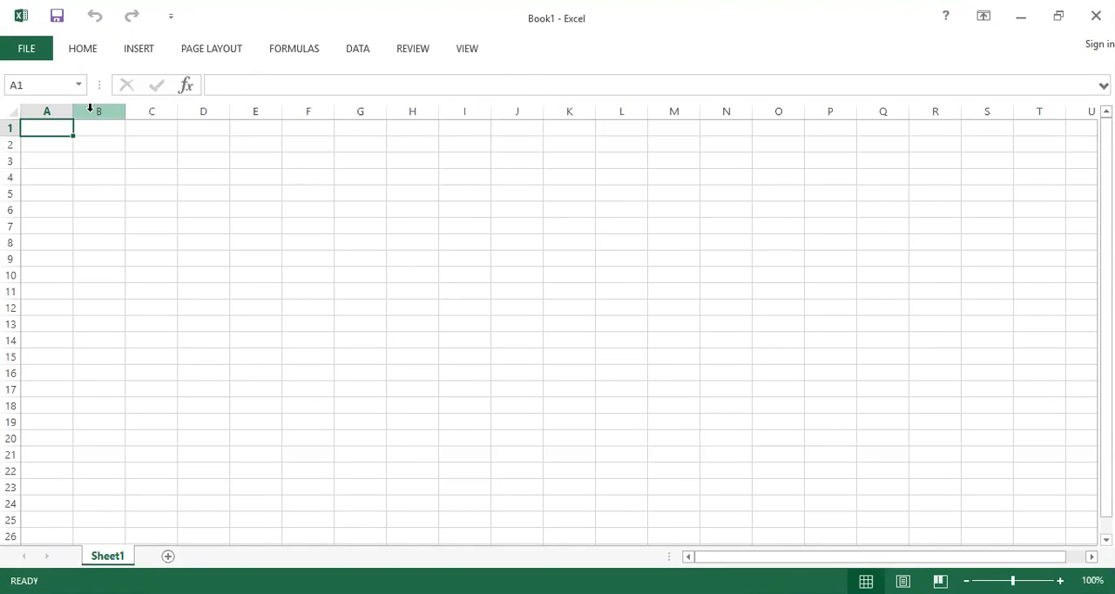
pyautogui.click(12, 145)
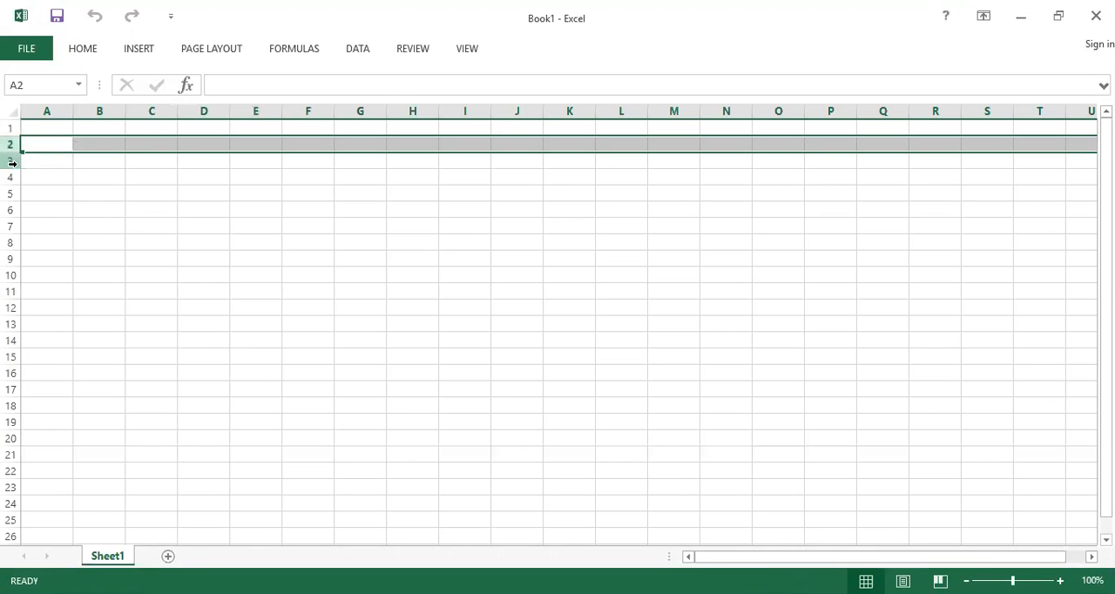
pyautogui.click(12, 160)
pyautogui.click(13, 176)
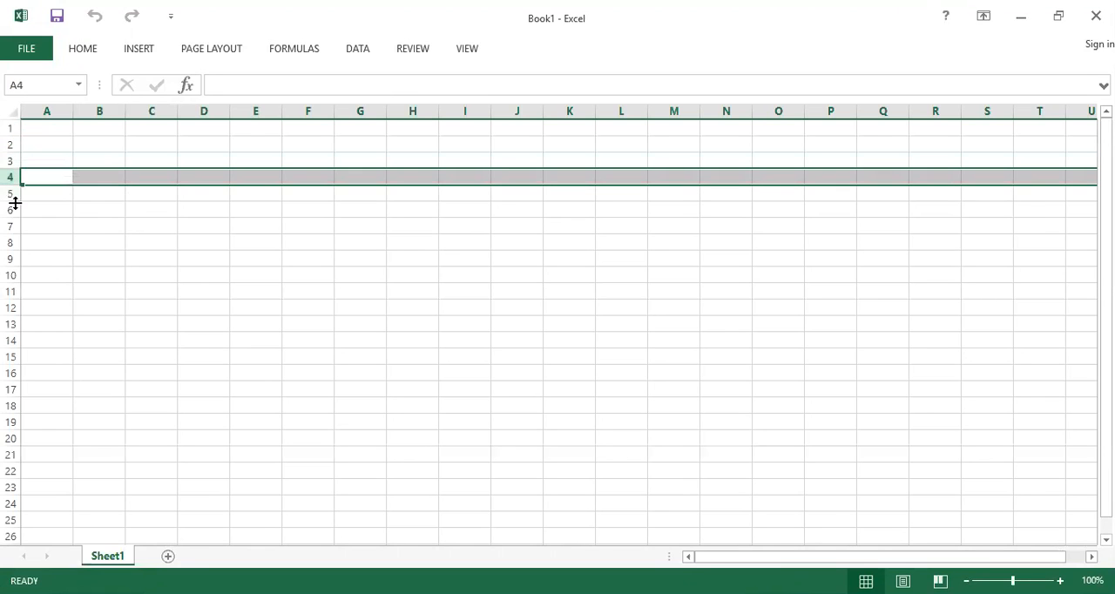
pyautogui.click(16, 192)
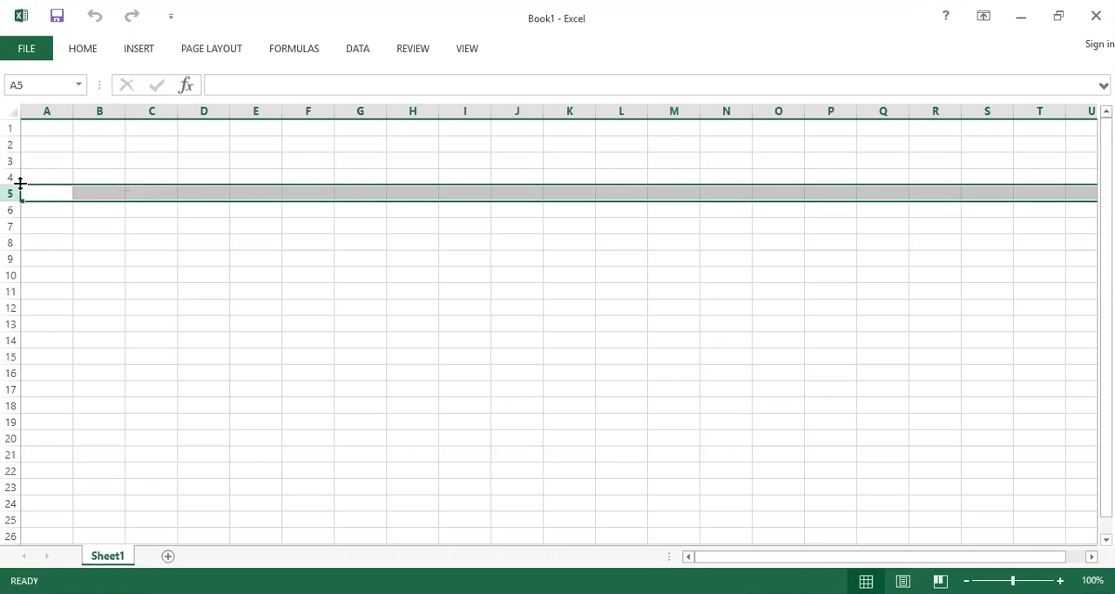
pyautogui.press('Down')
pyautogui.press('Down')
pyautogui.press('Down')
pyautogui.press('Down')
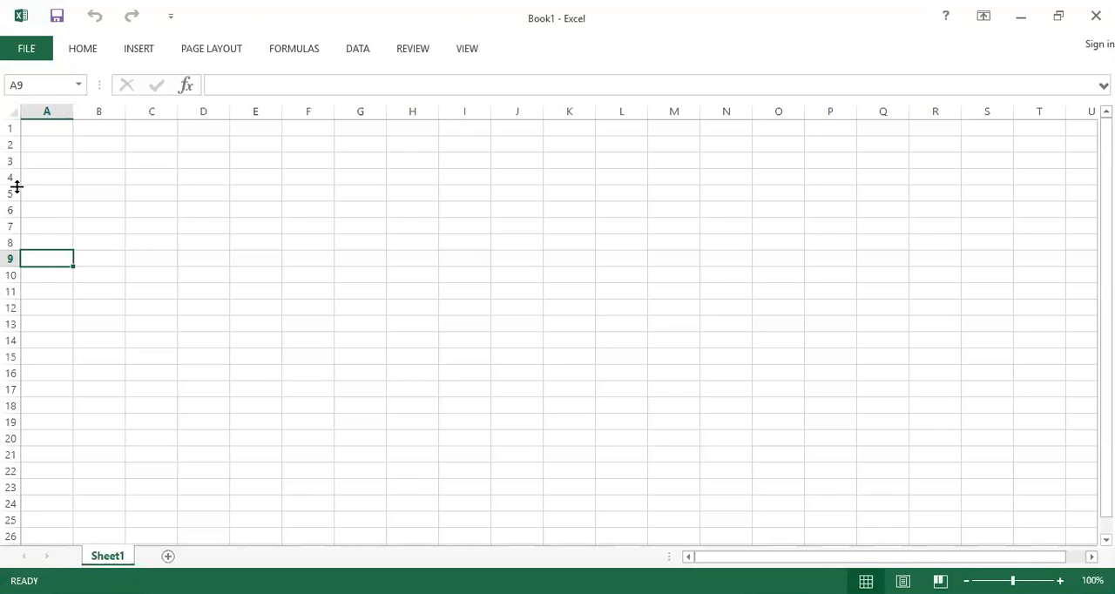
pyautogui.click(96, 142)
pyautogui.click(139, 142)
pyautogui.click(181, 142)
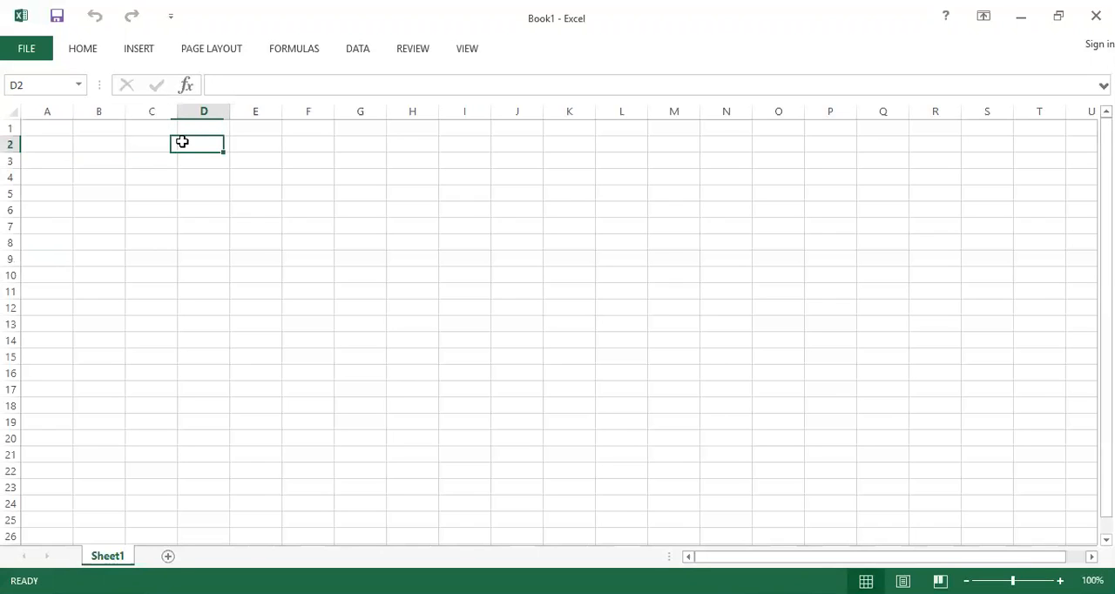
pyautogui.click(234, 143)
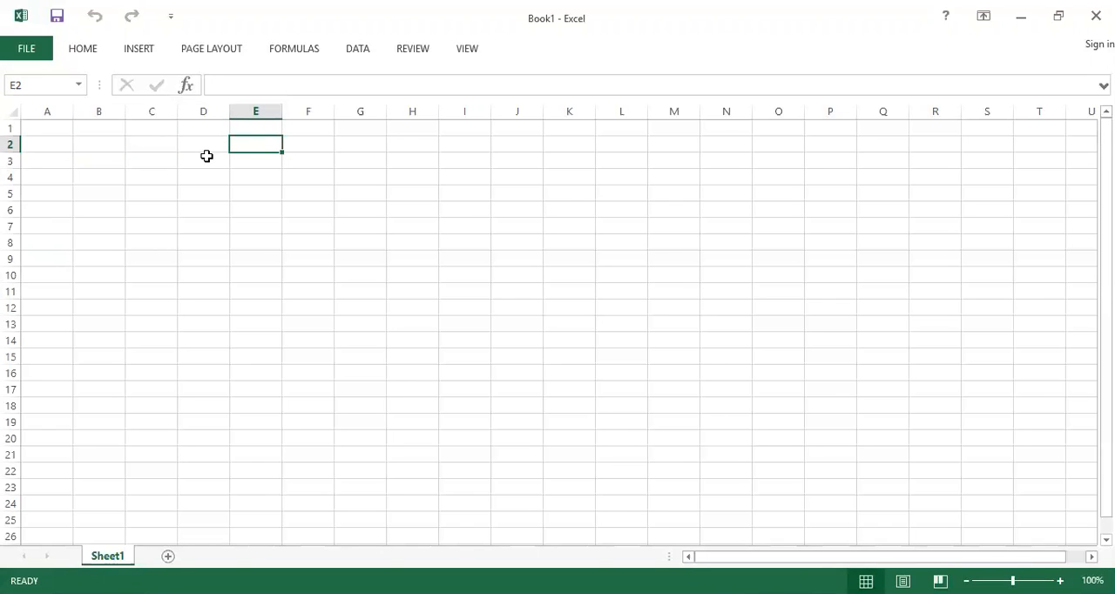
pyautogui.click(206, 156)
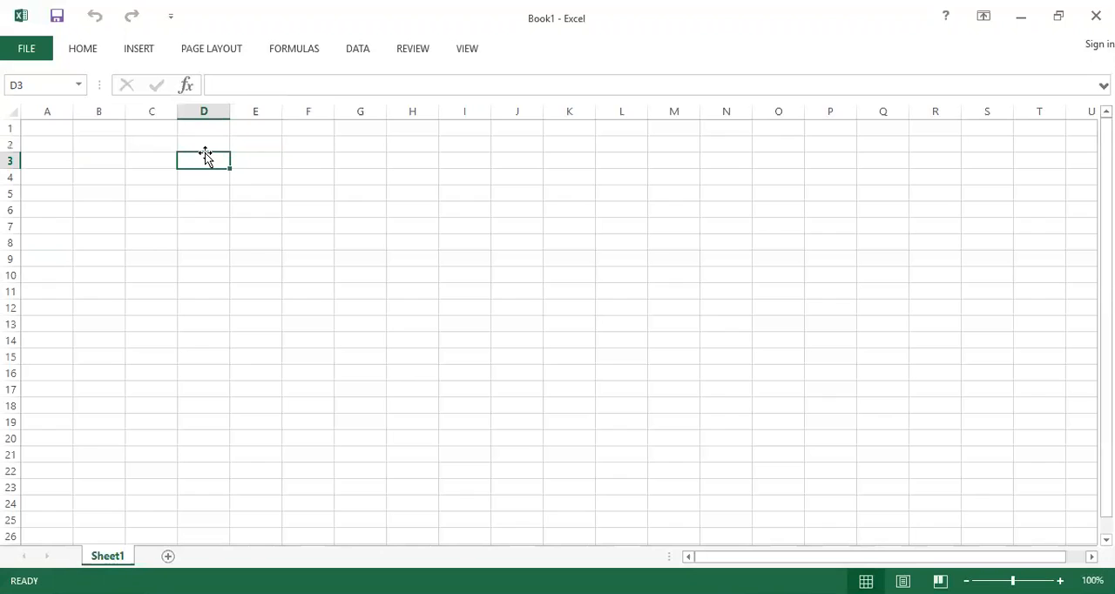
pyautogui.press('Right')
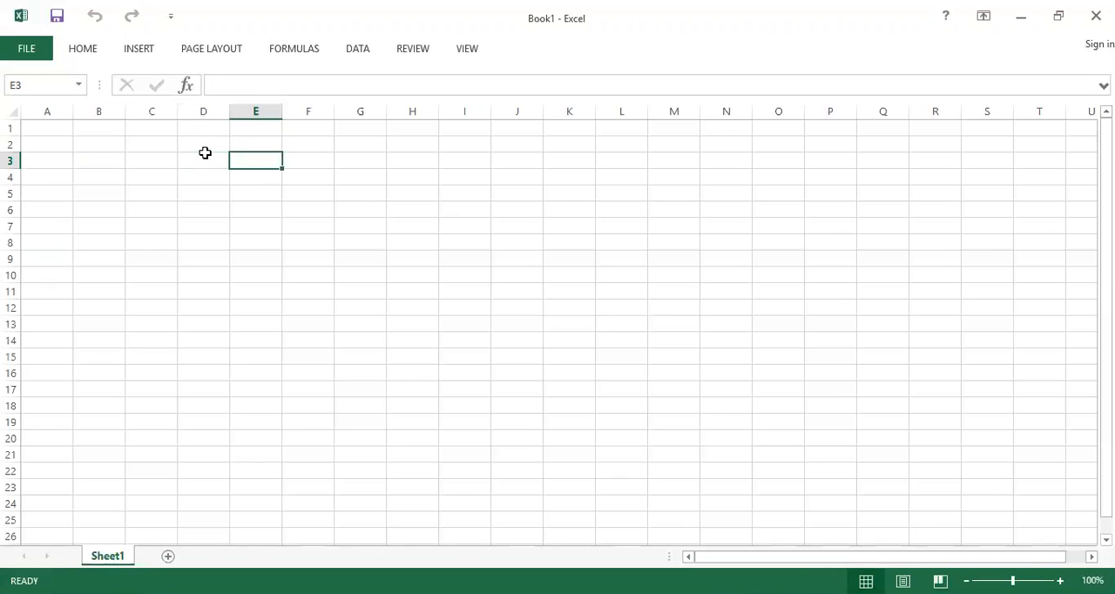
pyautogui.press('Down')
pyautogui.press('Left')
pyautogui.press('Left')
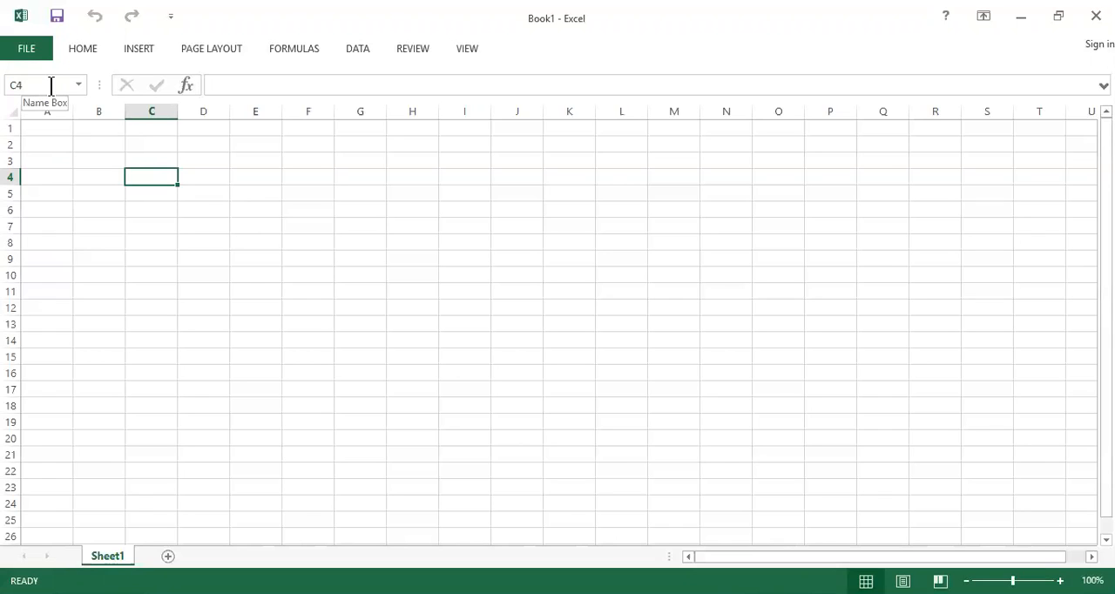
# Look through the Home, Insert, Page Layout, Data, Review, View and Formulas command groups
pyautogui.click(218, 84)
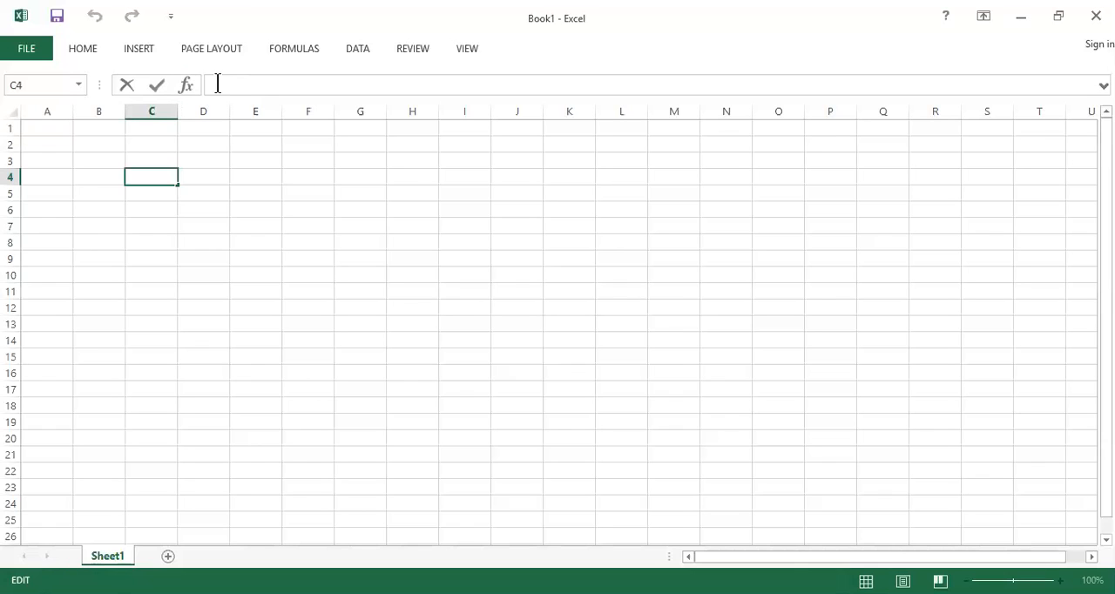
pyautogui.click(75, 54)
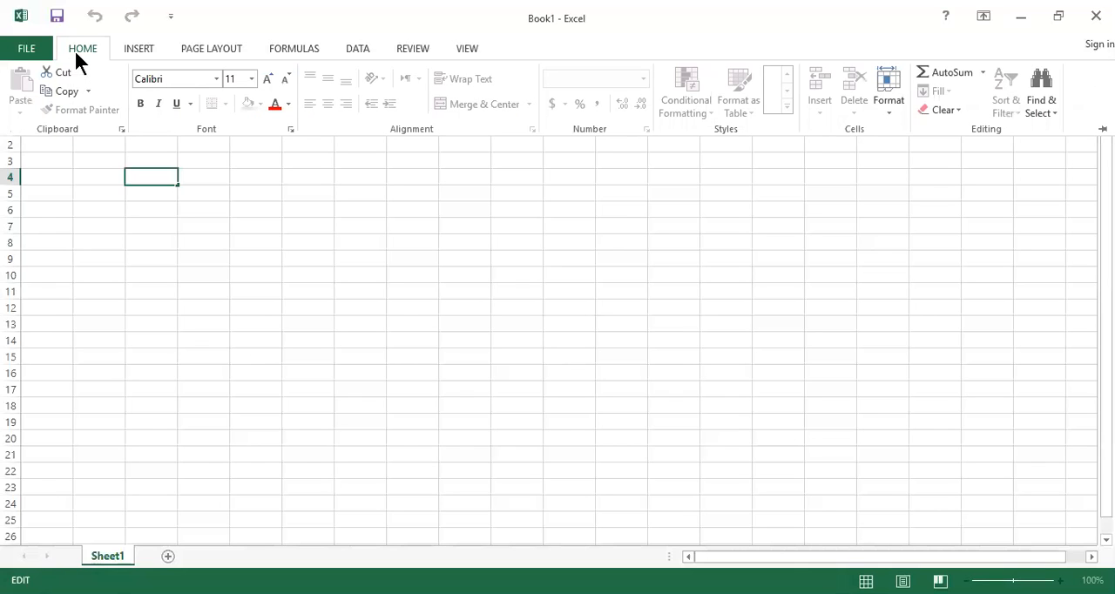
pyautogui.click(131, 52)
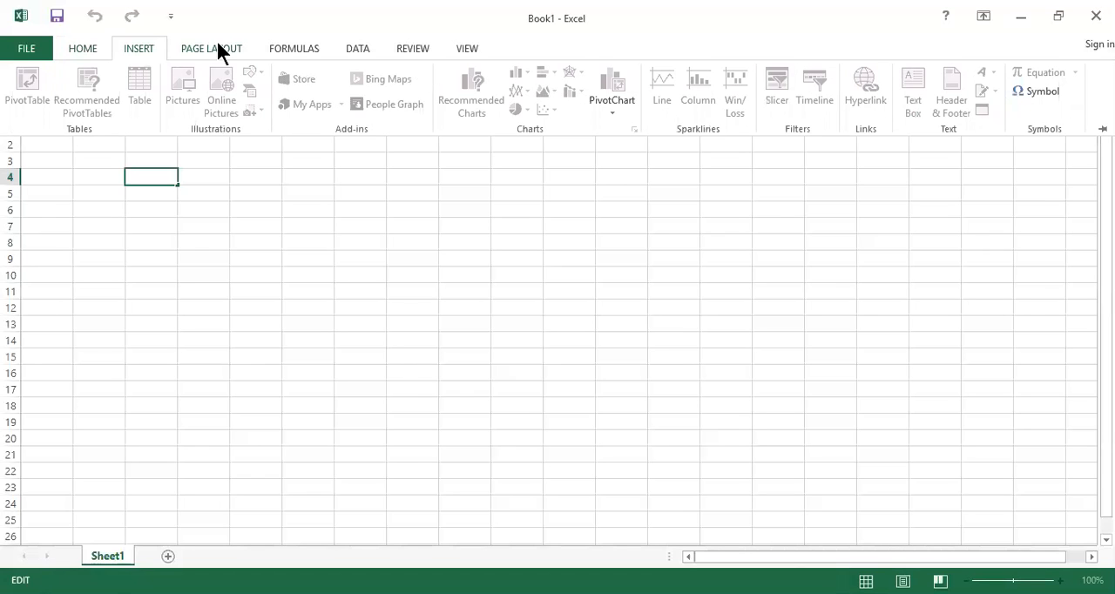
pyautogui.click(219, 52)
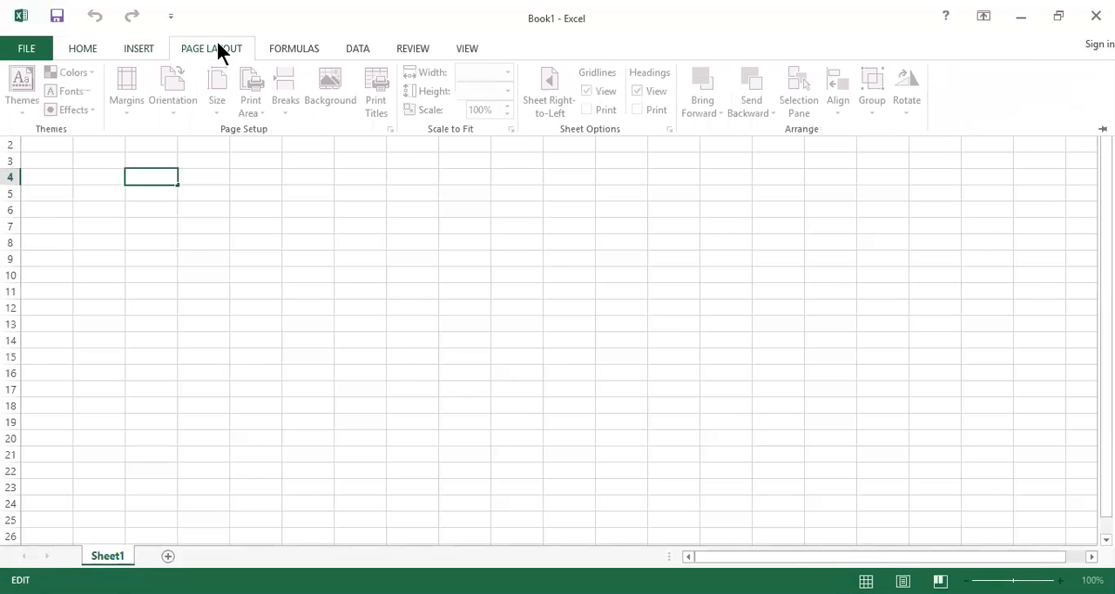
pyautogui.click(358, 48)
pyautogui.click(402, 48)
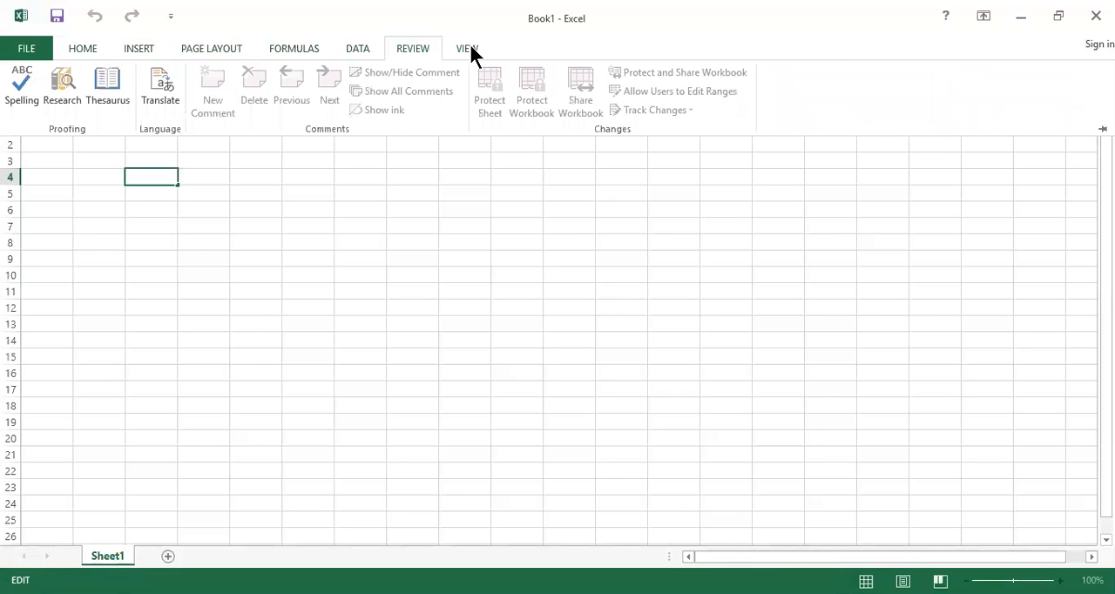
pyautogui.click(469, 49)
pyautogui.click(291, 54)
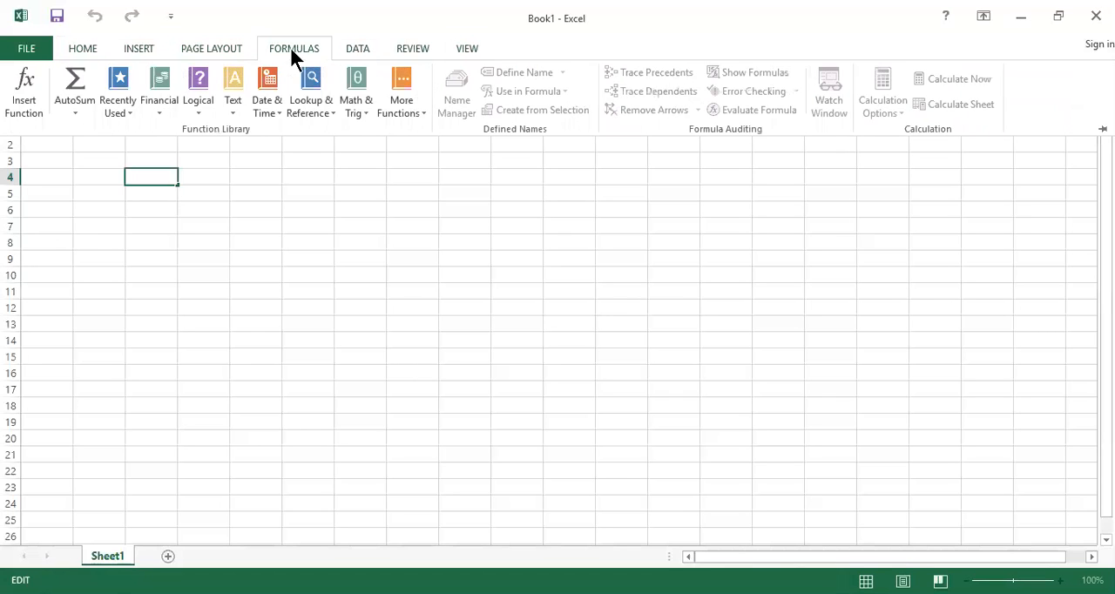
pyautogui.click(68, 50)
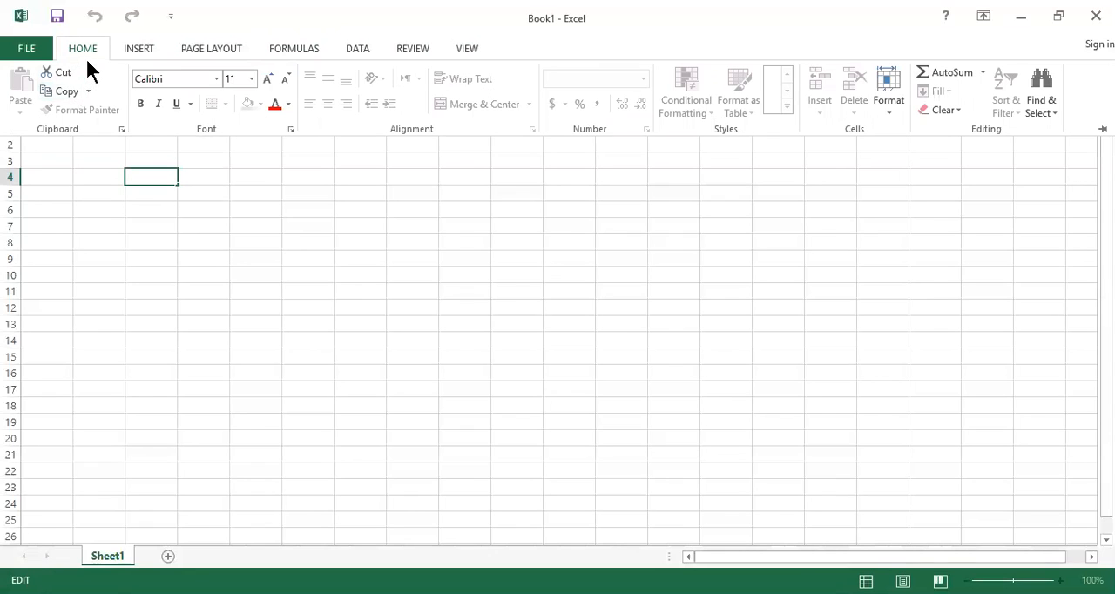
# Enter the heading "Addition of two numbers" in cell C4
pyautogui.click(199, 185)
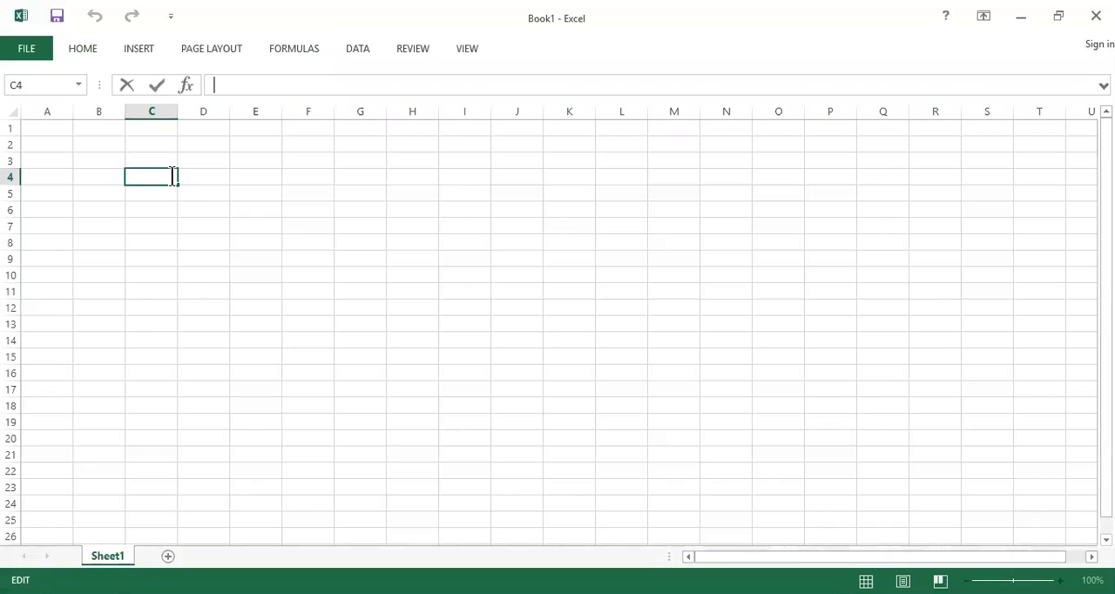
pyautogui.write('Addition')
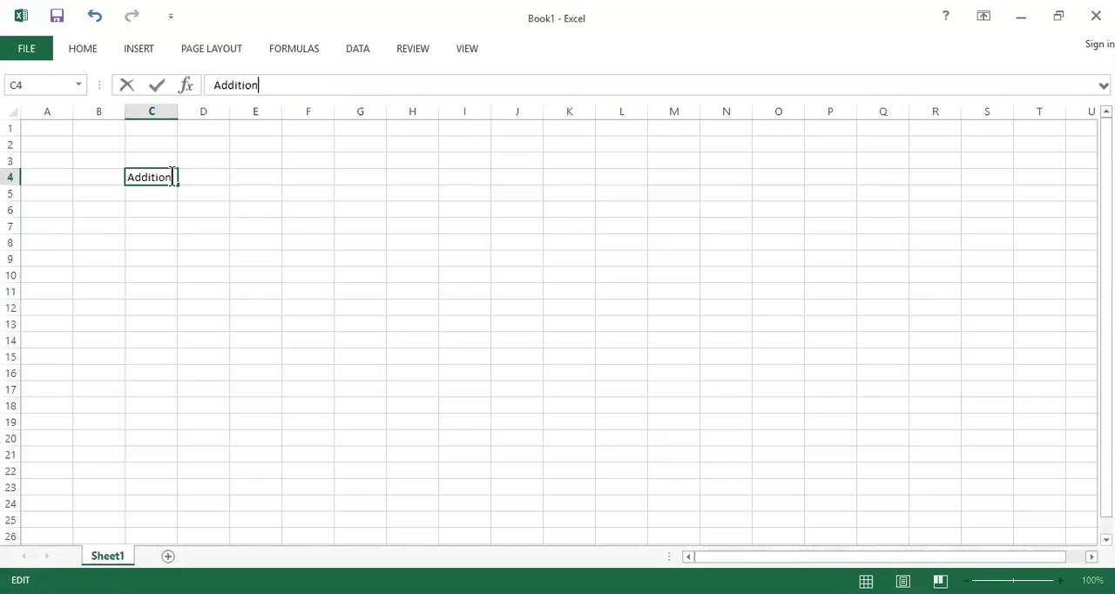
pyautogui.write(' of two numbe')
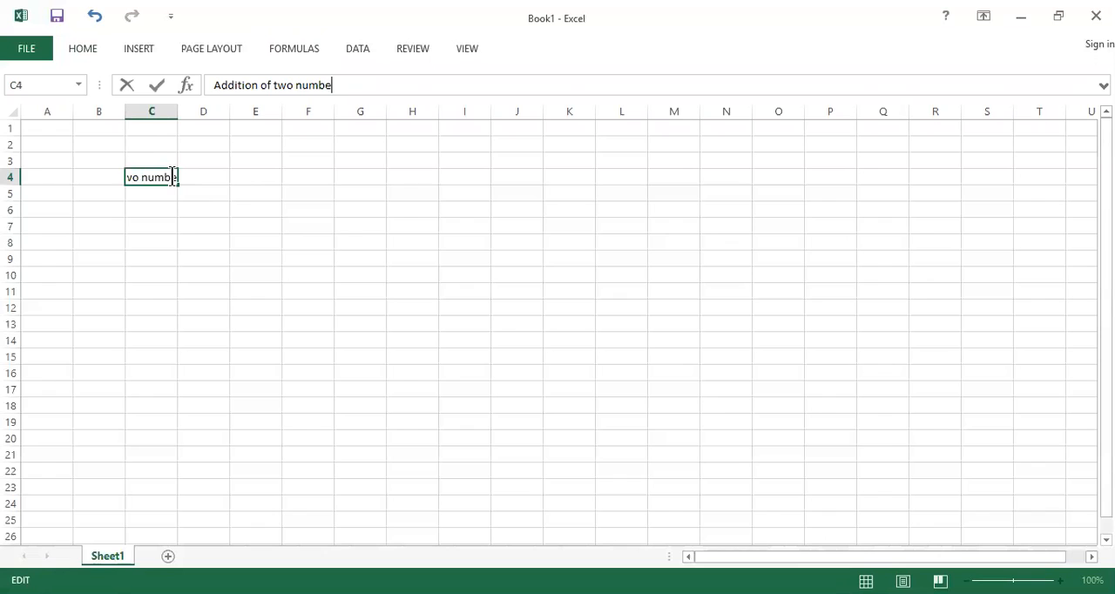
pyautogui.write('rs')
# Enter the label N1 in C6 with 10 in D6, and the label N2 in C7 with 20 in D7
pyautogui.click(149, 205)
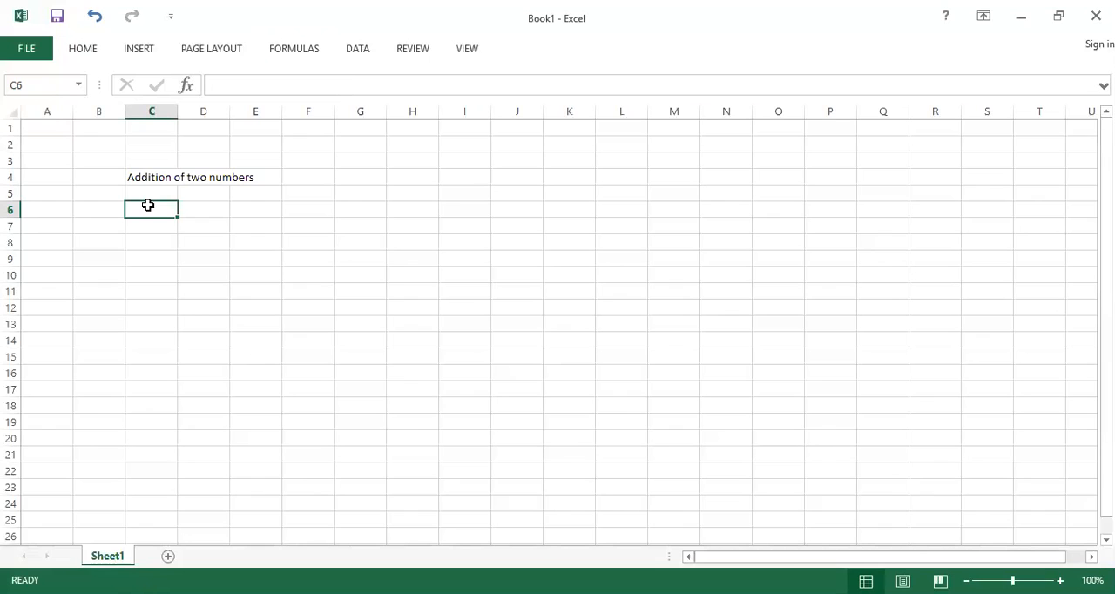
pyautogui.write('N1')
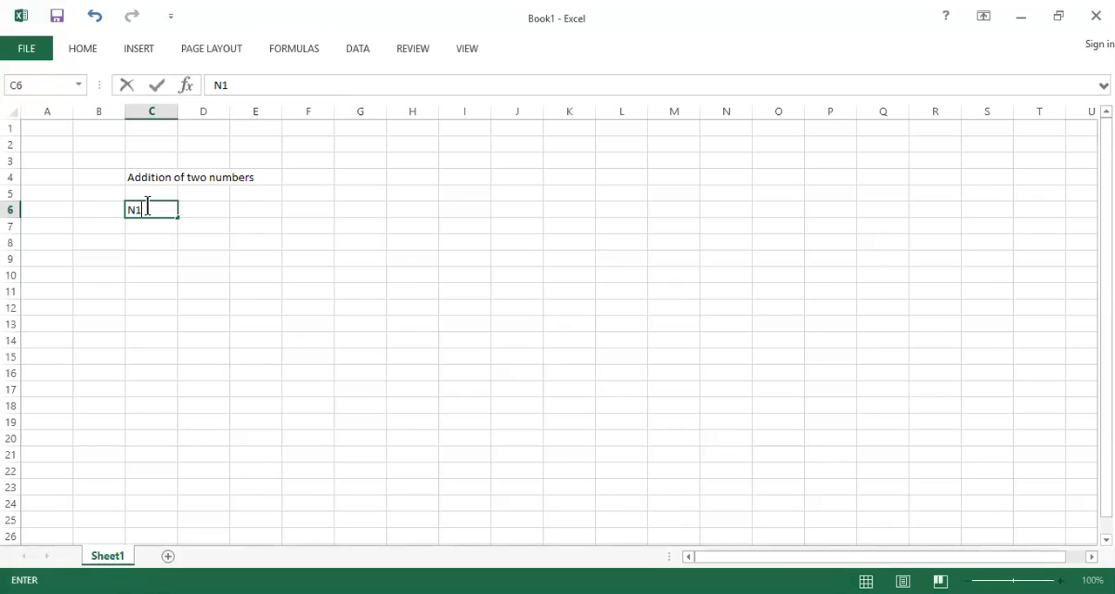
pyautogui.press('Tab')
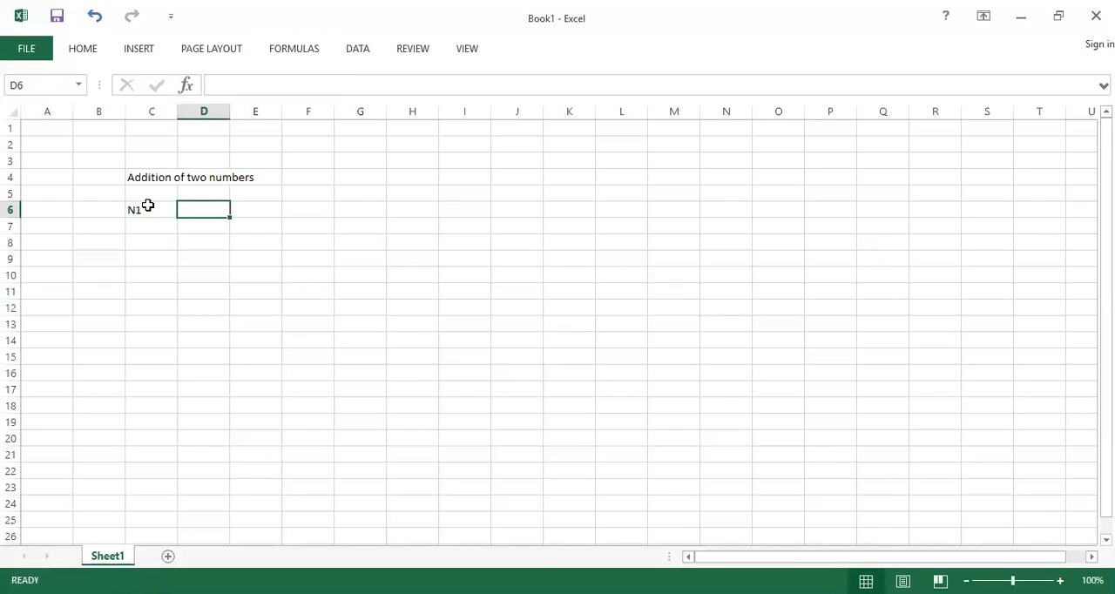
pyautogui.write('10')
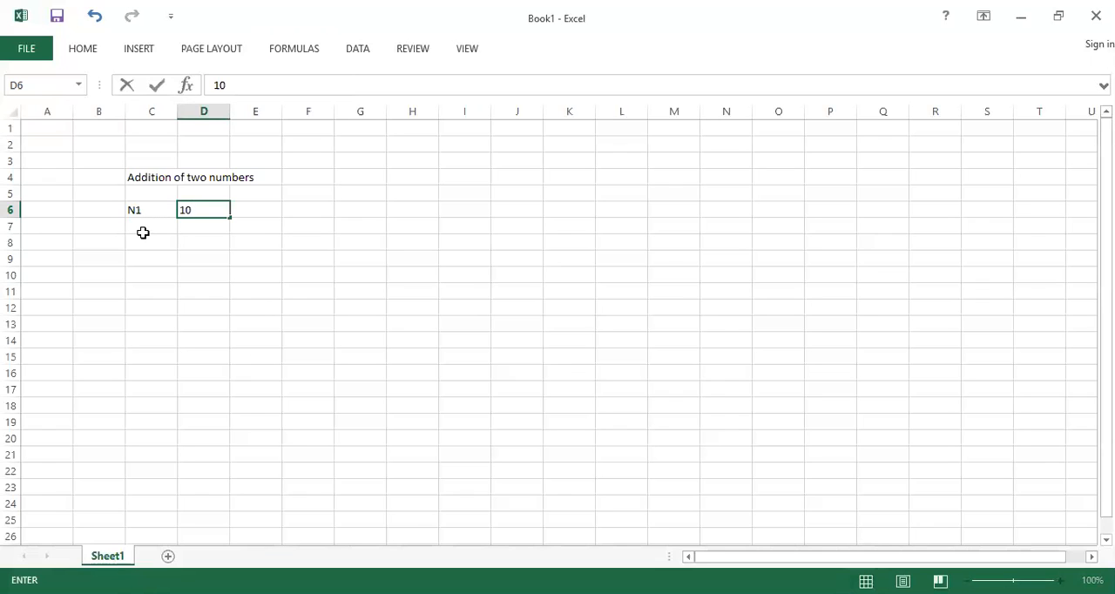
pyautogui.click(142, 233)
pyautogui.write('N2')
pyautogui.press('Tab')
pyautogui.write('20')
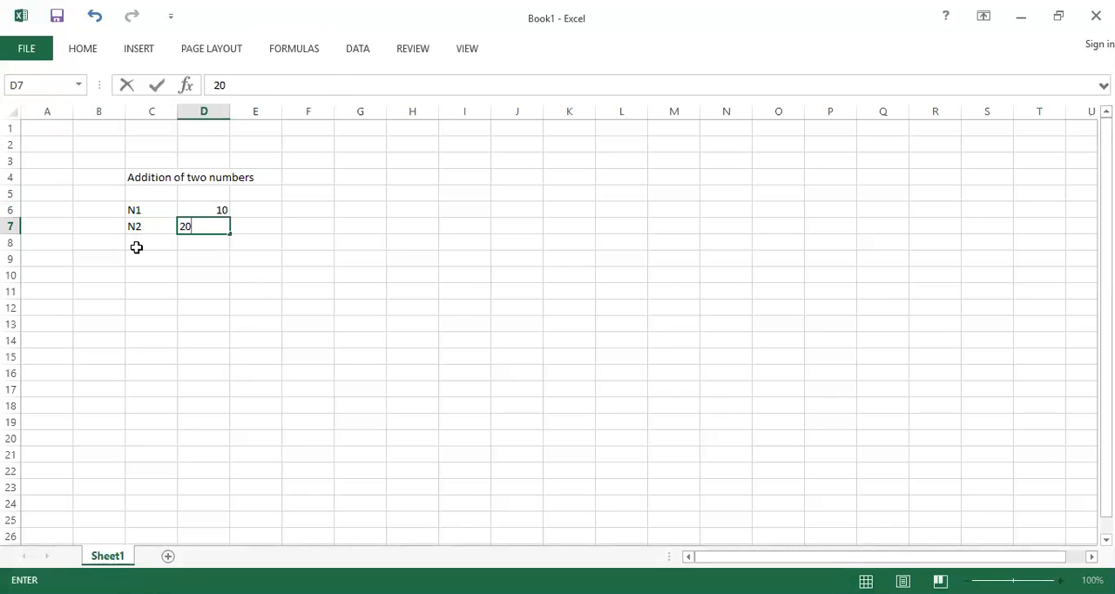
# Enter the label "Sum" in cell C8, below N2
pyautogui.click(137, 247)
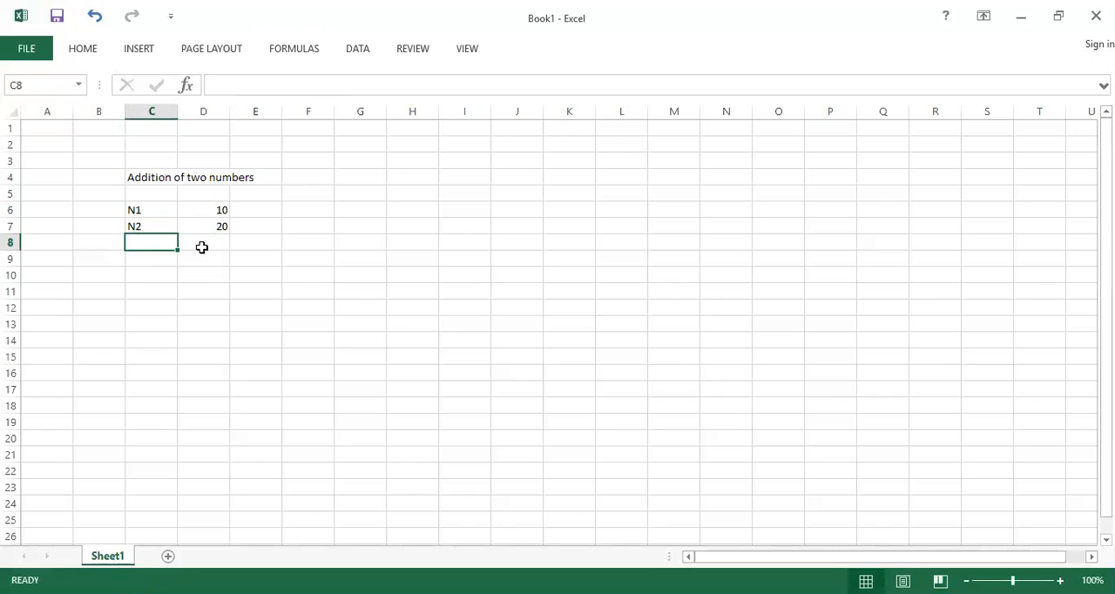
pyautogui.write('Su')
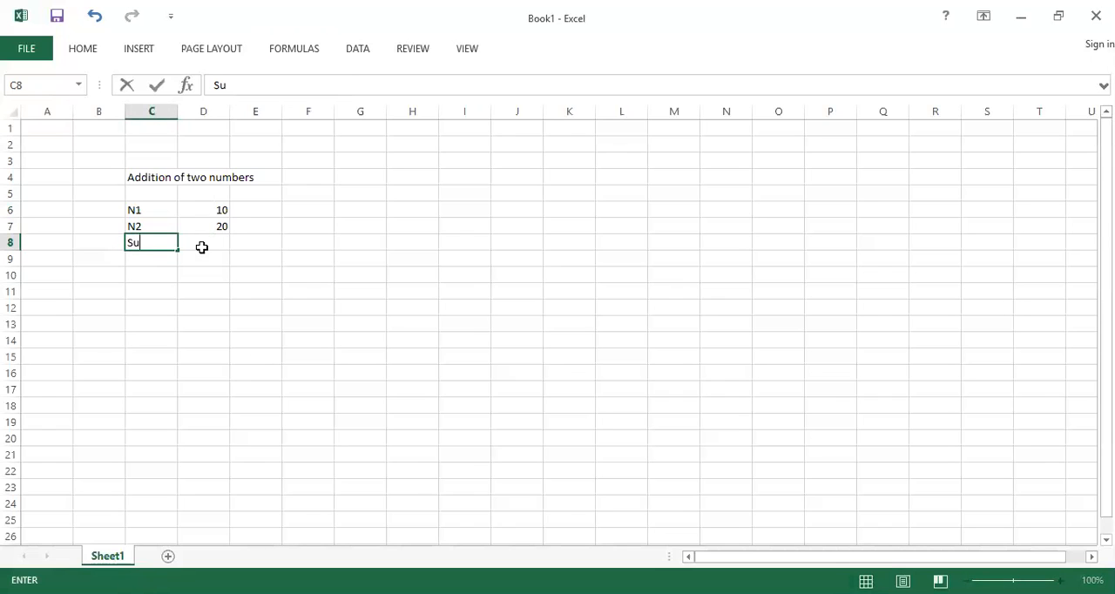
pyautogui.write('m')
# Add the two numbers in cell D8 with the formula =sum(d6:d7), and reselect that cell to check its formula
pyautogui.click(202, 249)
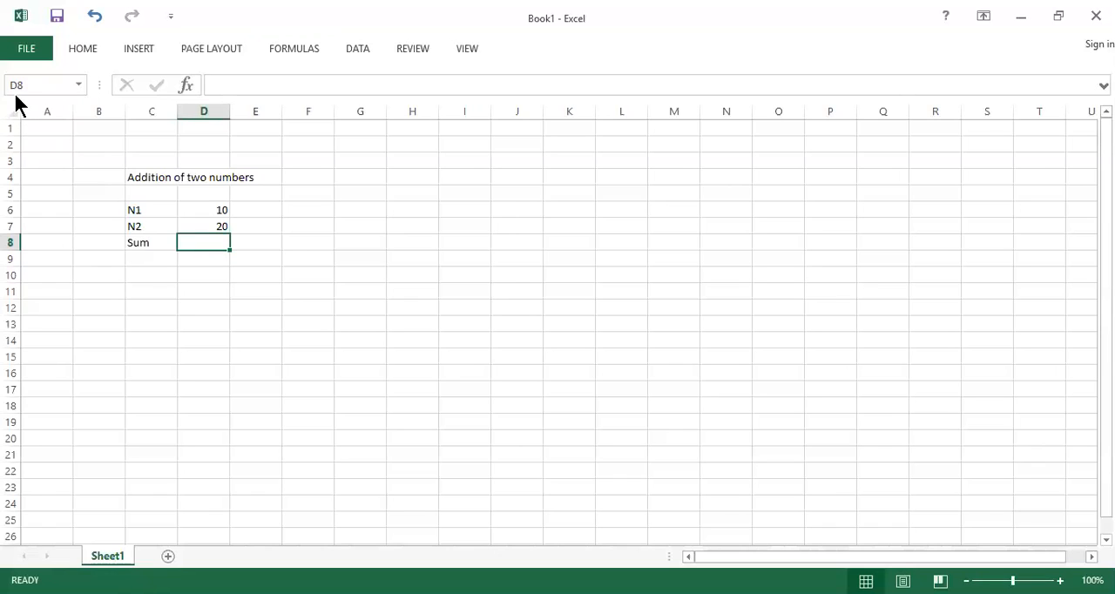
pyautogui.click(255, 85)
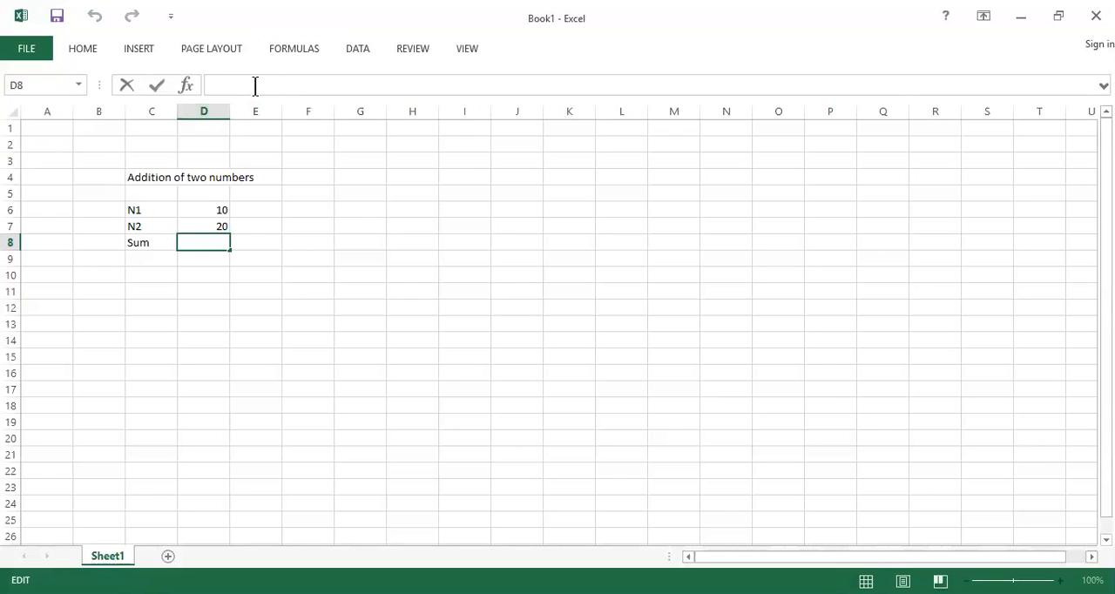
pyautogui.write('=sum')
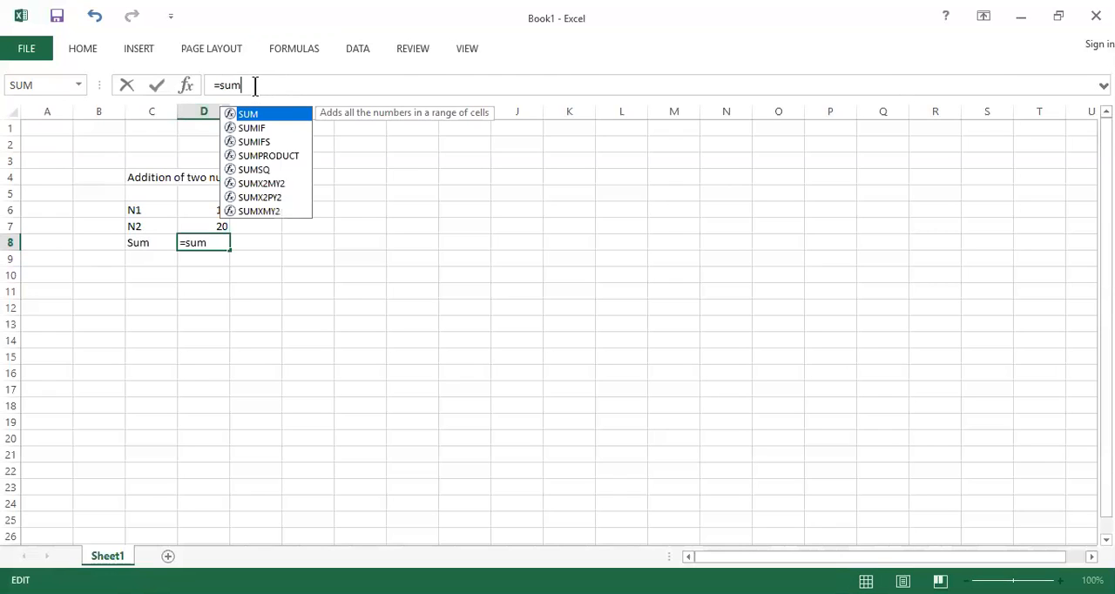
pyautogui.write('(')
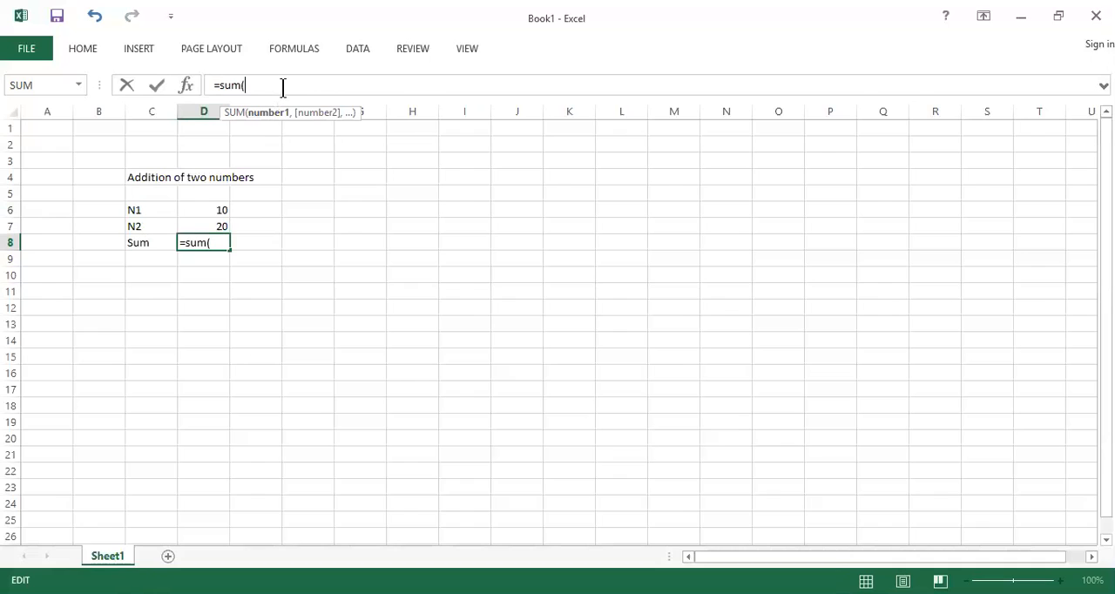
pyautogui.write('d6:')
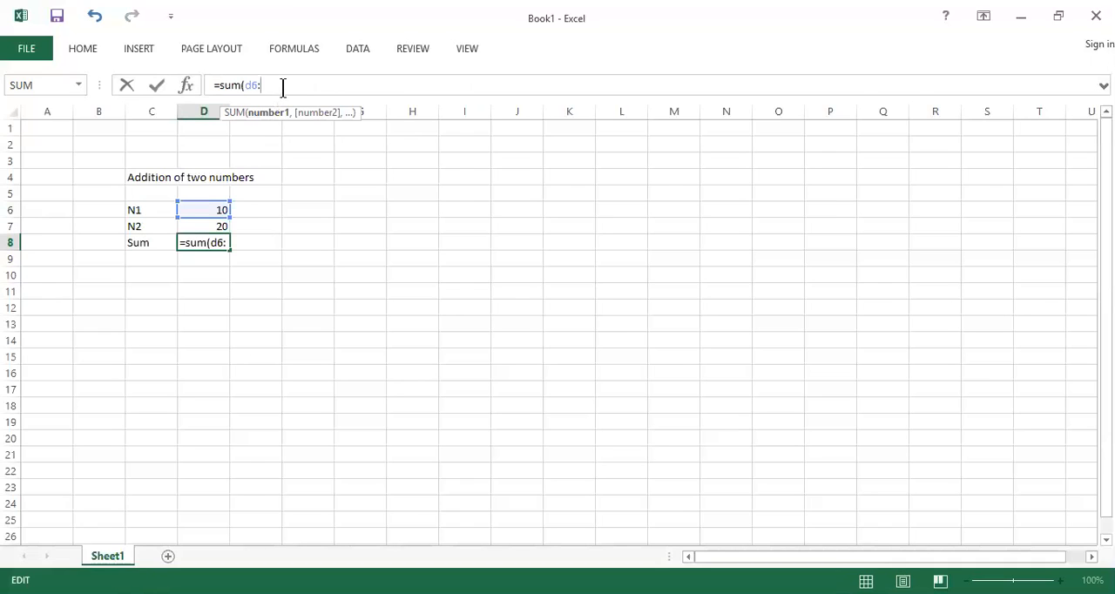
pyautogui.write('d7')
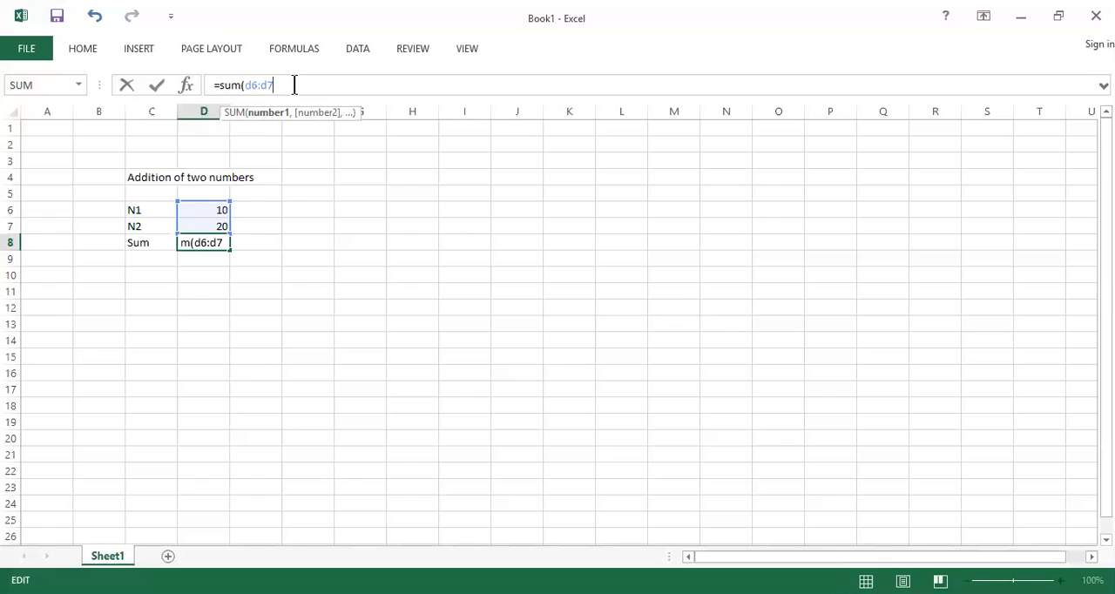
pyautogui.write(')')
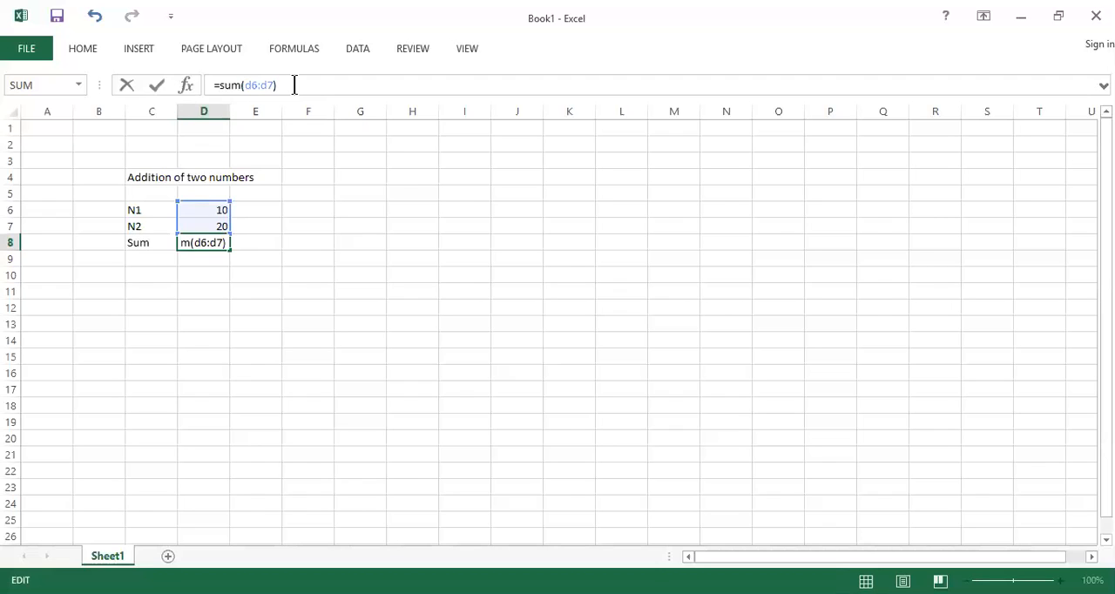
pyautogui.press('Return')
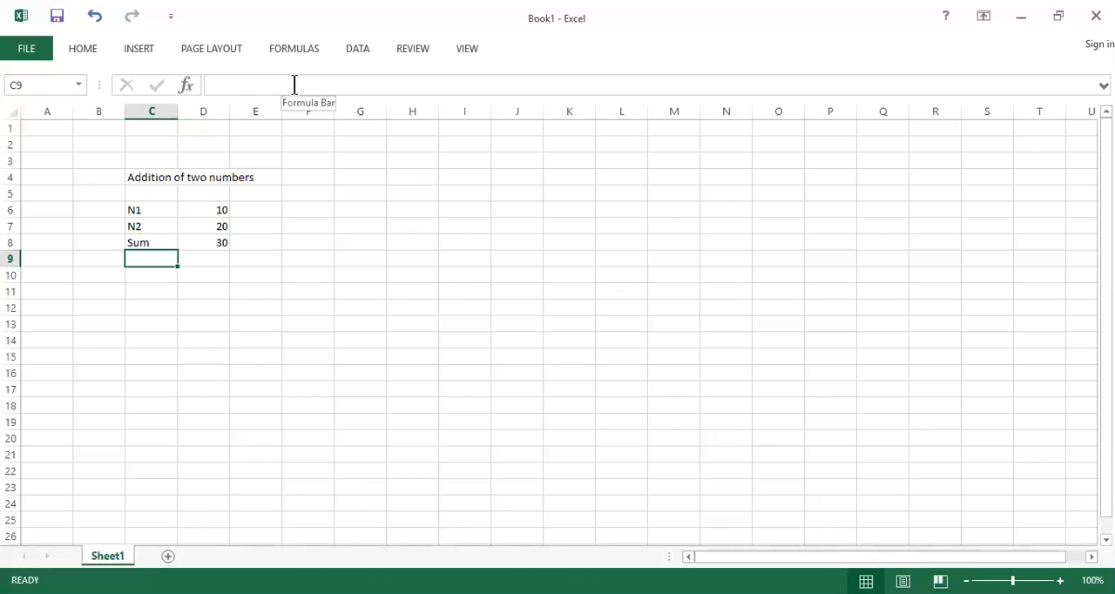
pyautogui.click(213, 242)
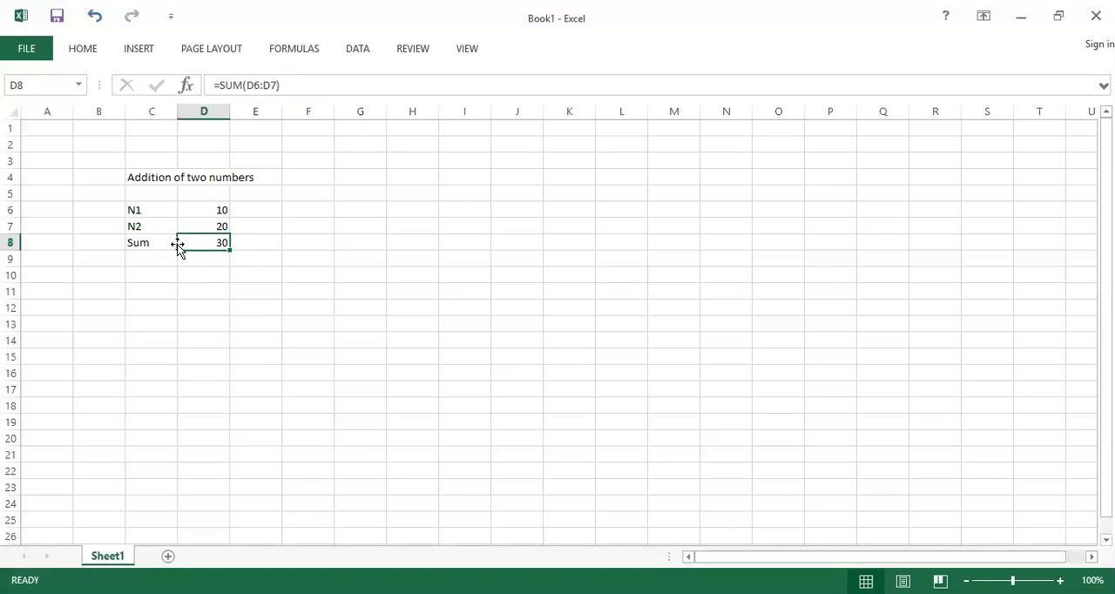
# Enter the label "Average" in cell C9, below Sum
pyautogui.click(143, 255)
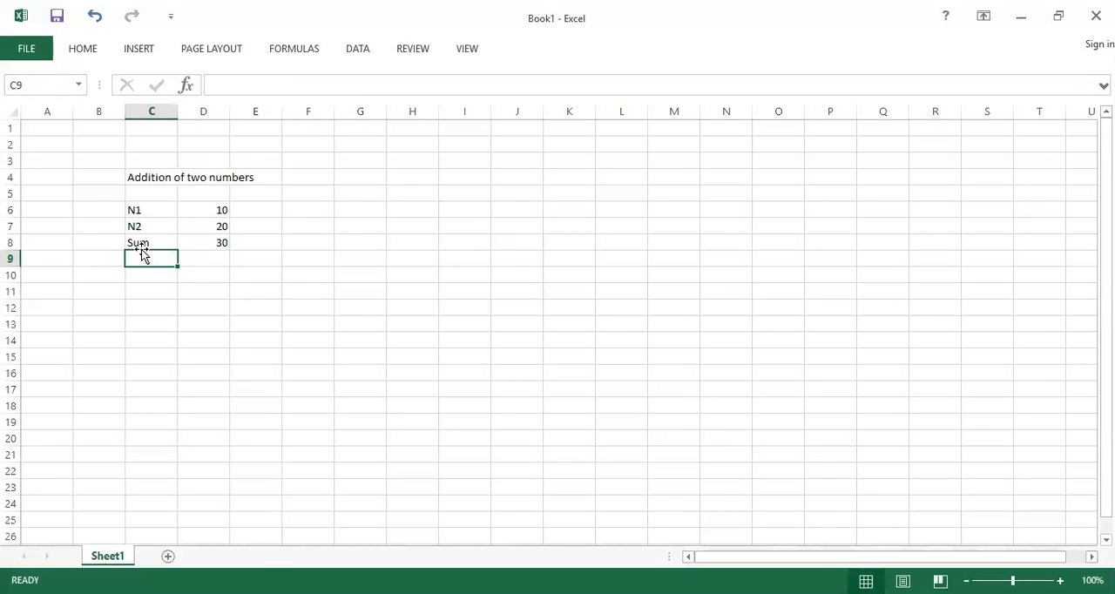
pyautogui.click(142, 244)
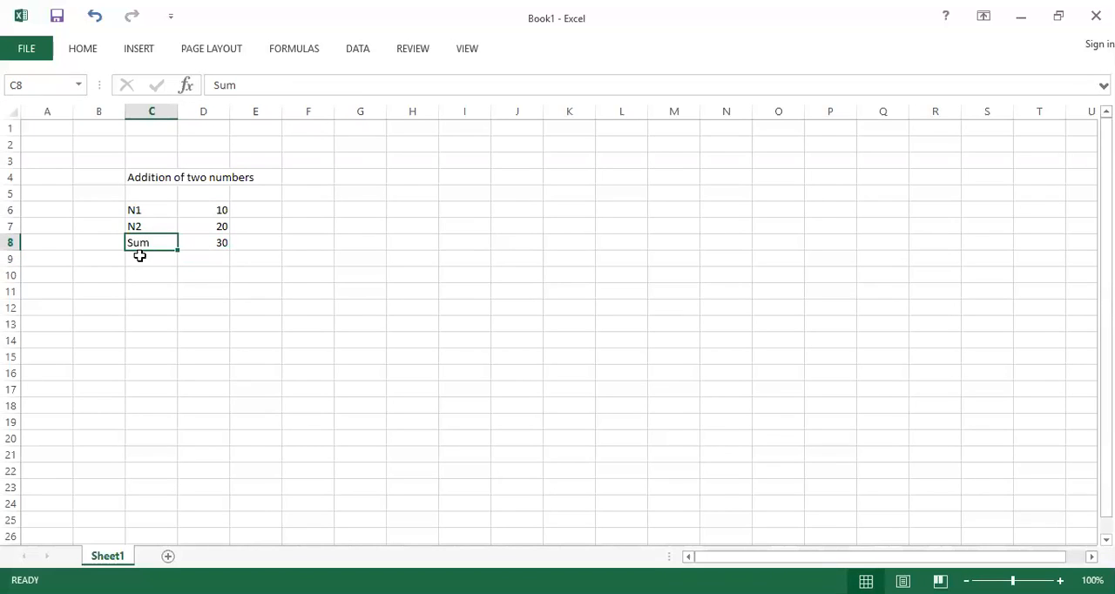
pyautogui.click(139, 258)
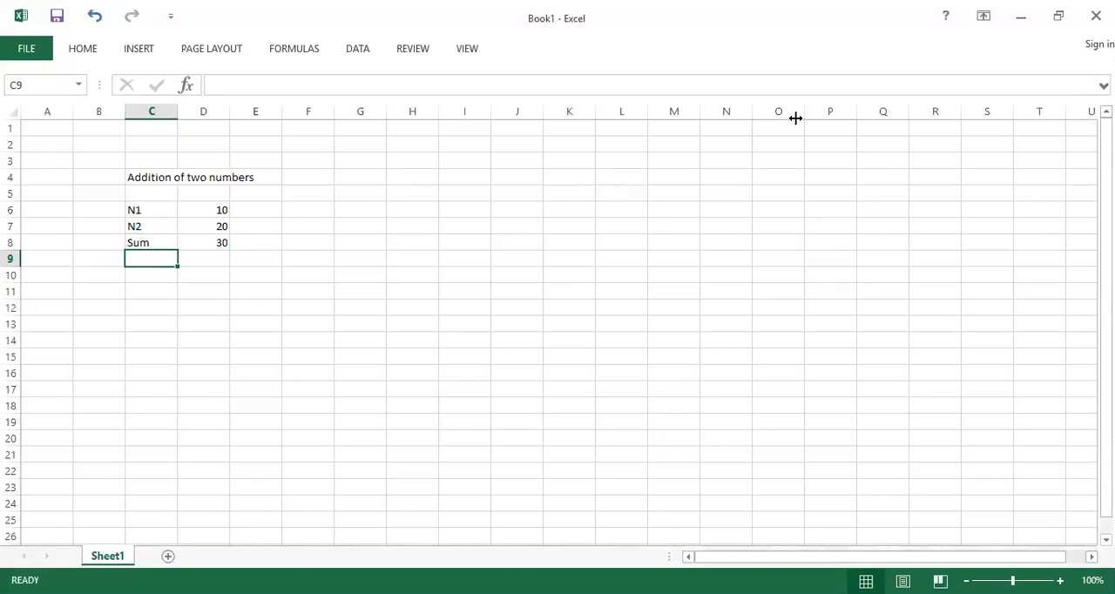
pyautogui.write('Average')
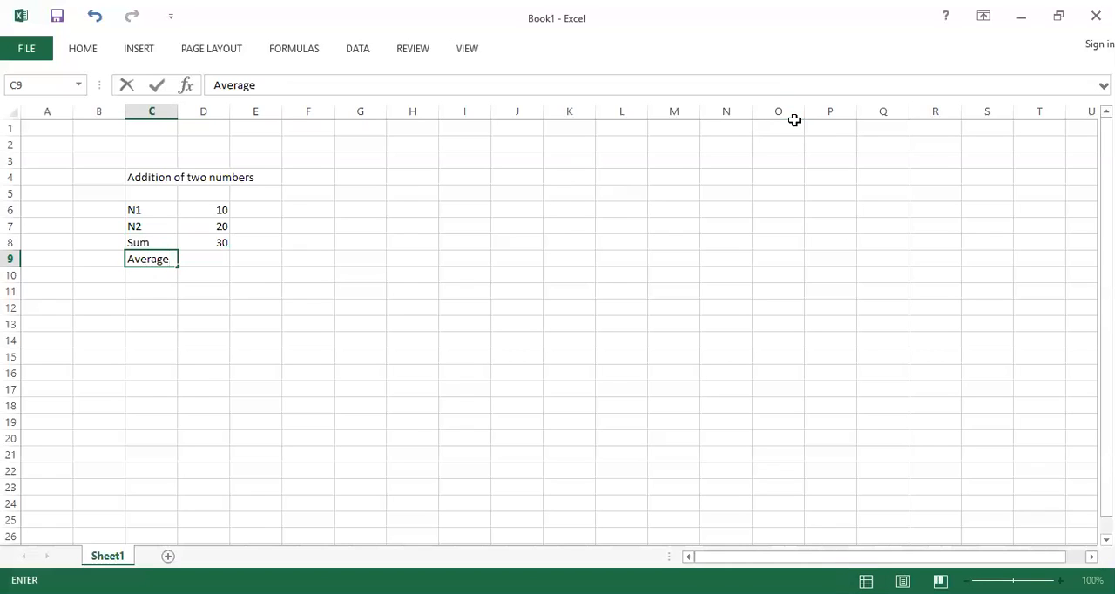
# Calculate the average of the two numbers in cell D9 with the formula =average(D6:D7)
pyautogui.click(219, 261)
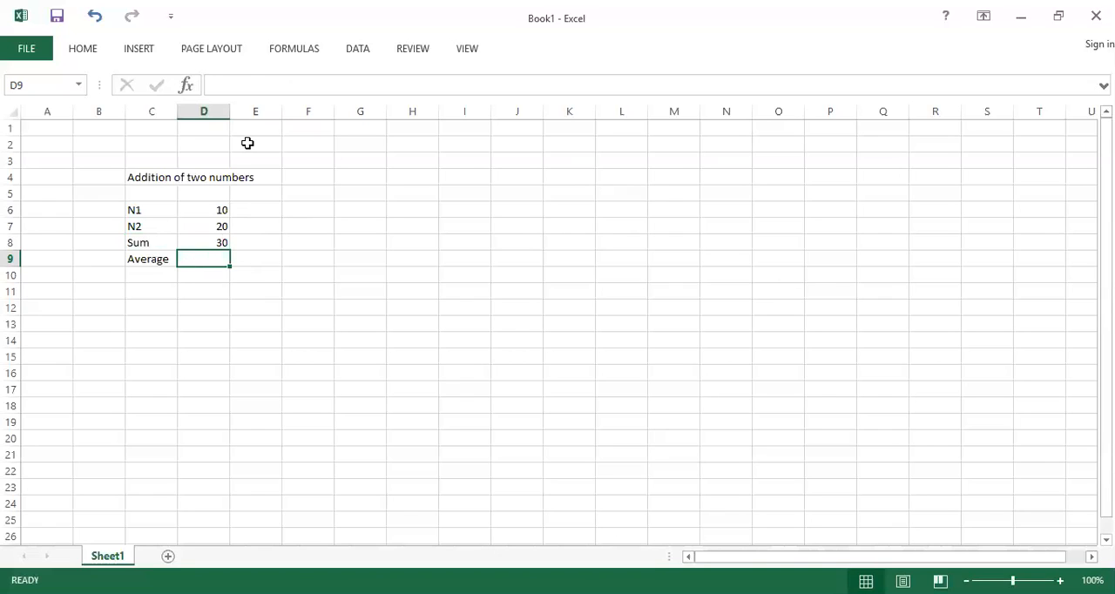
pyautogui.click(252, 79)
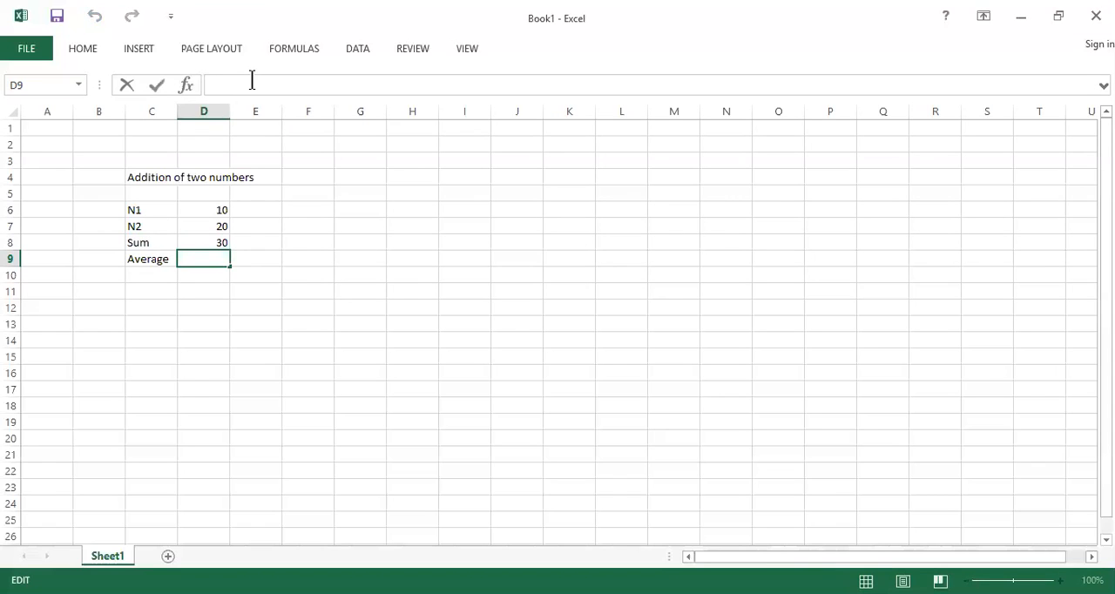
pyautogui.write('=av')
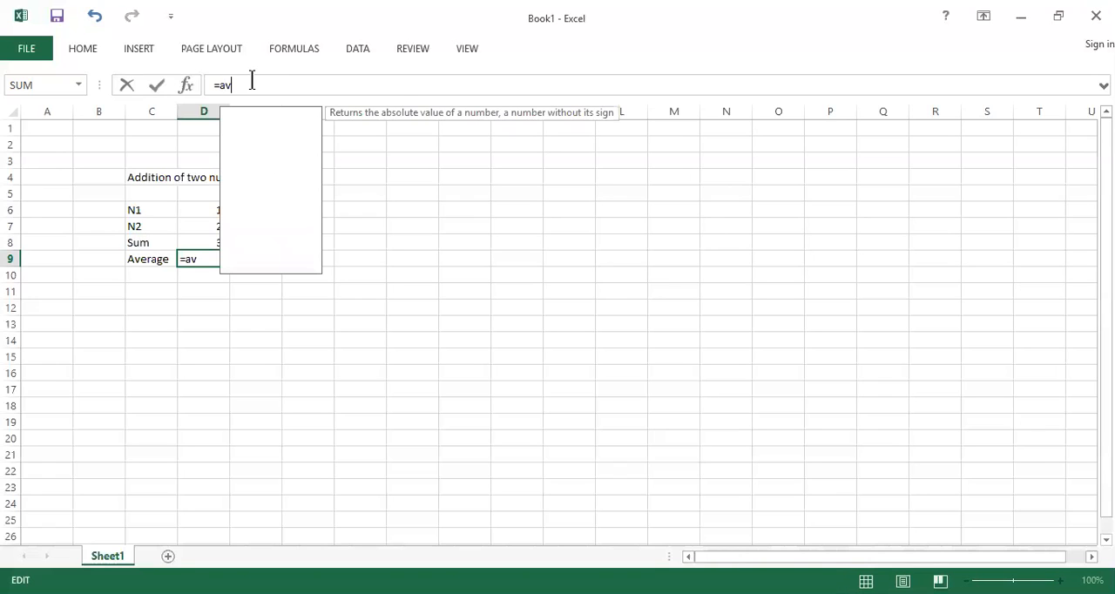
pyautogui.write('erage')
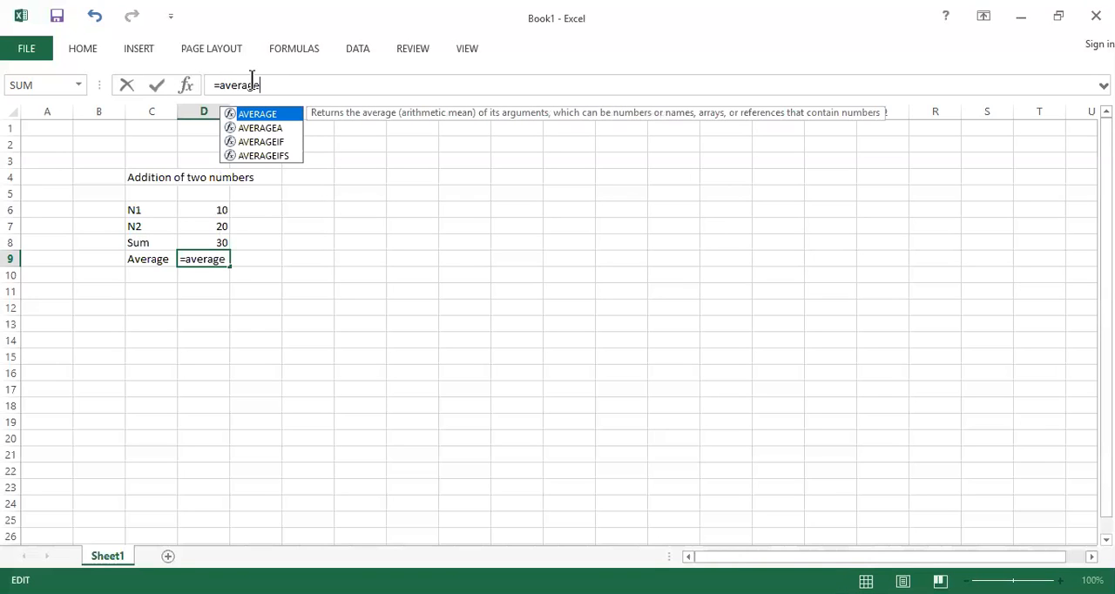
pyautogui.write('(')
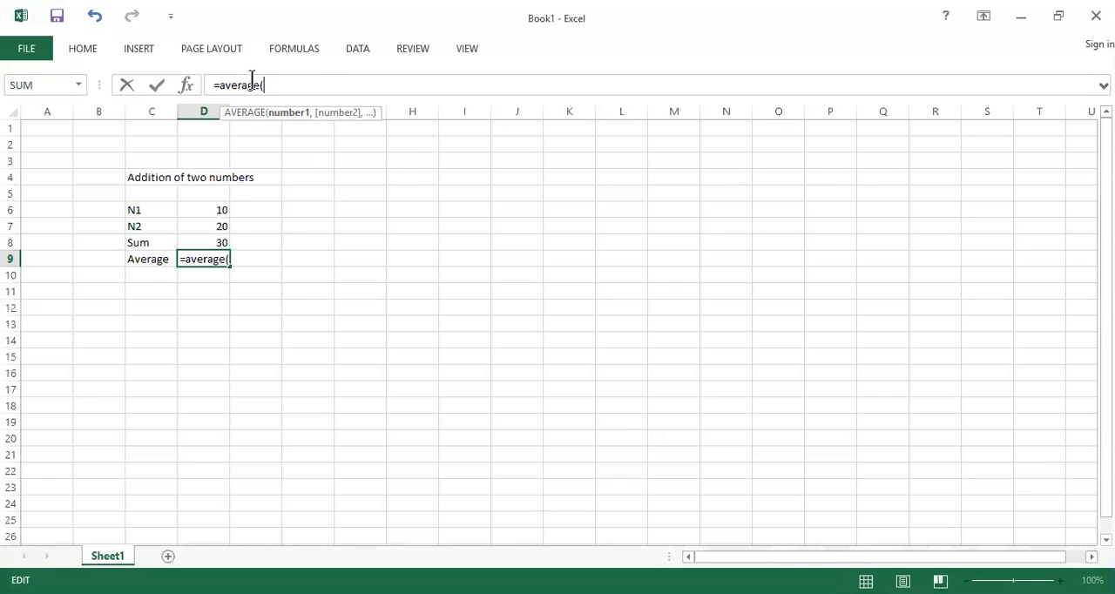
pyautogui.click(217, 211)
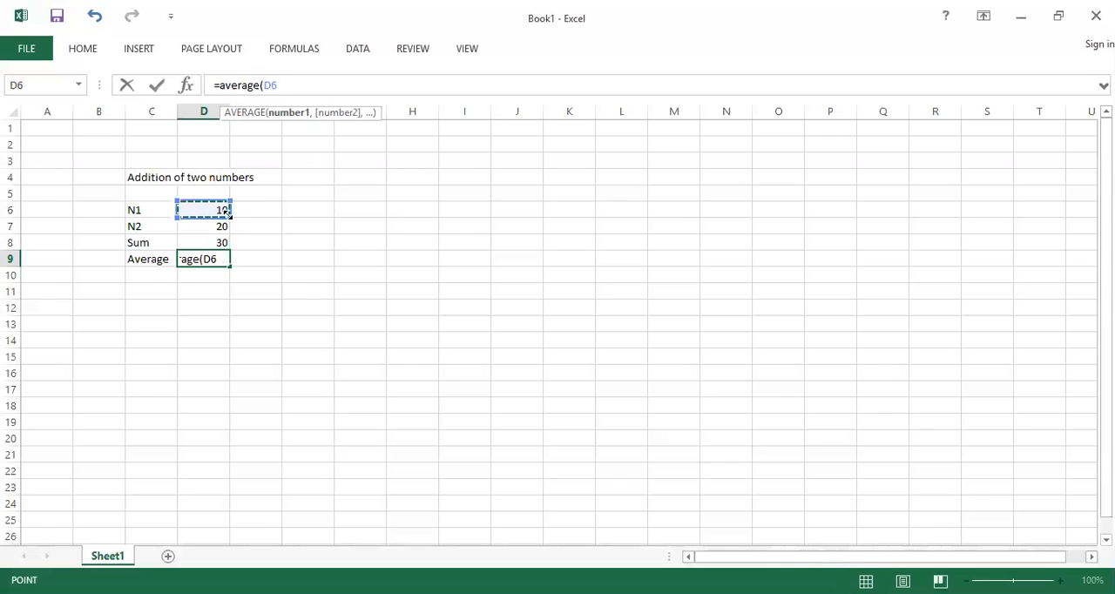
pyautogui.moveTo(224, 224); pyautogui.dragTo(224, 227)
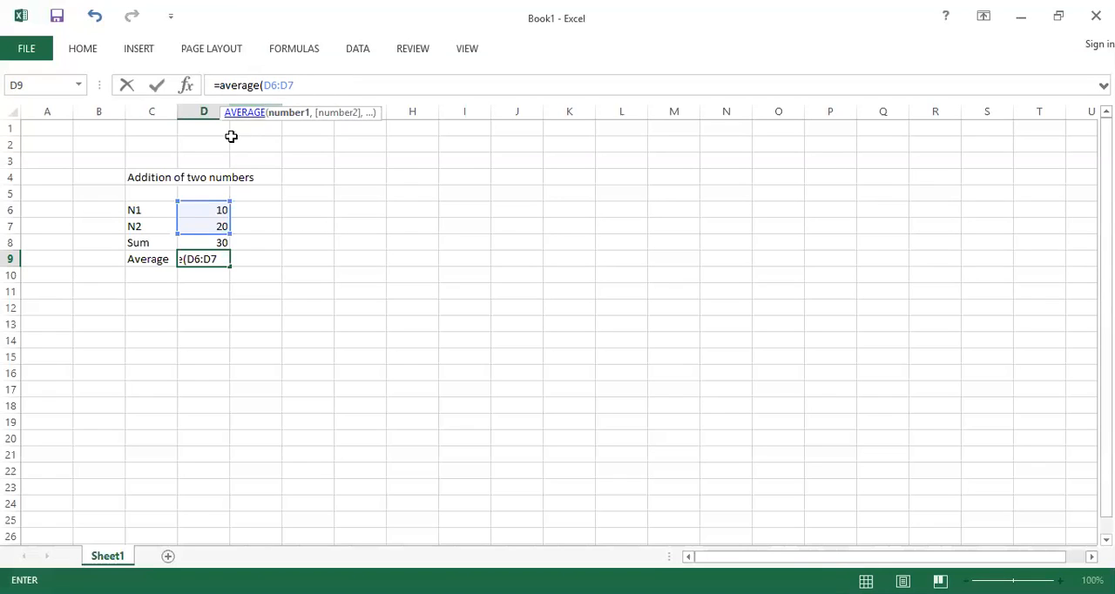
pyautogui.click(307, 80)
pyautogui.write(')')
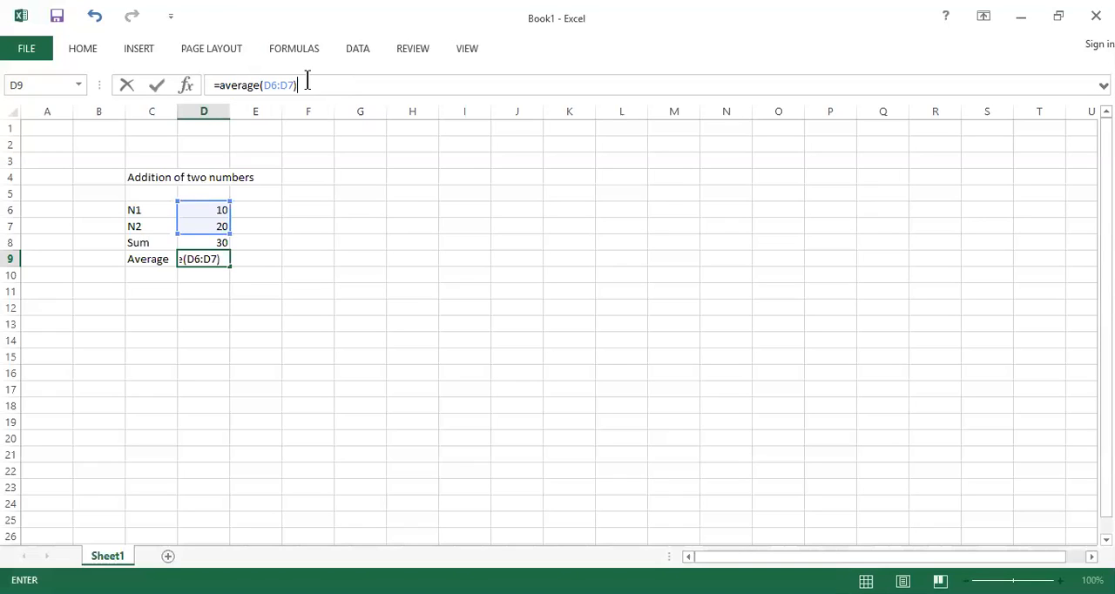
pyautogui.press('Return')
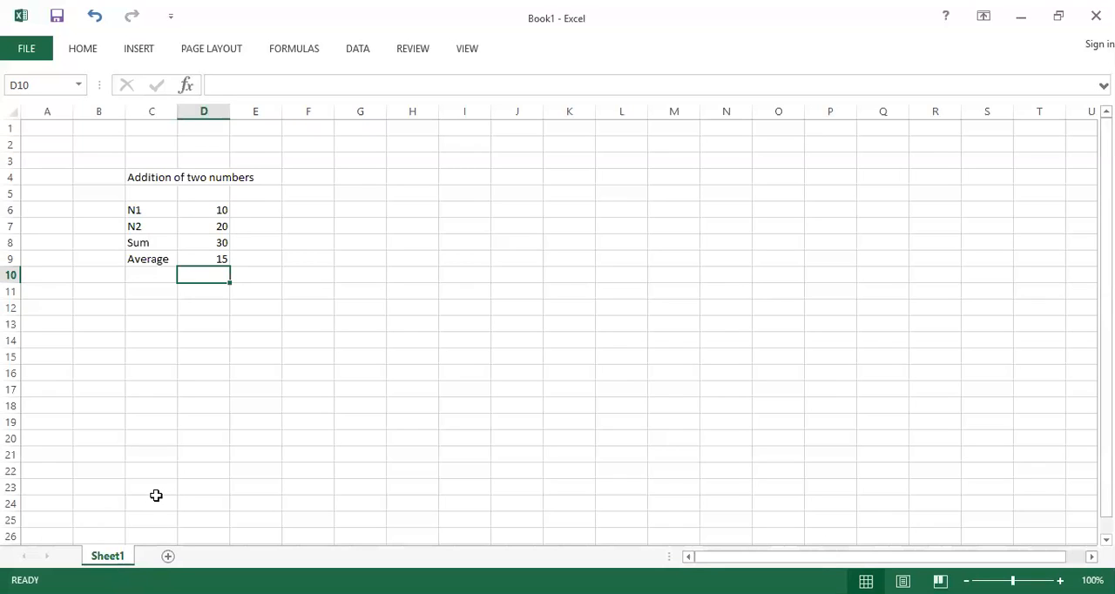
# Add two new worksheets to the workbook, and return to Sheet1 by way of Sheet2
pyautogui.click(167, 563)
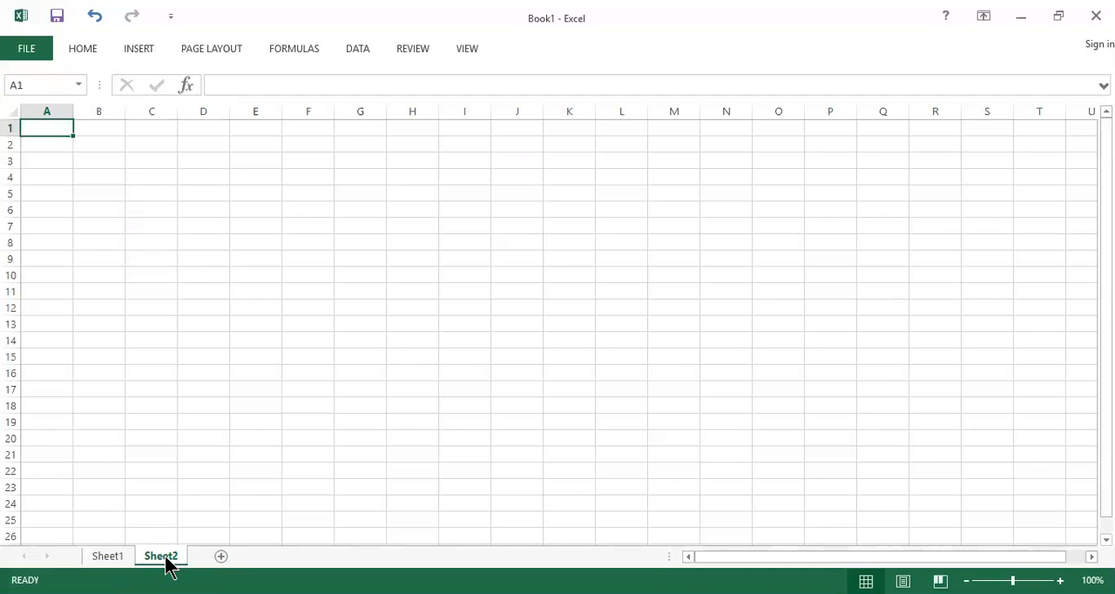
pyautogui.click(223, 560)
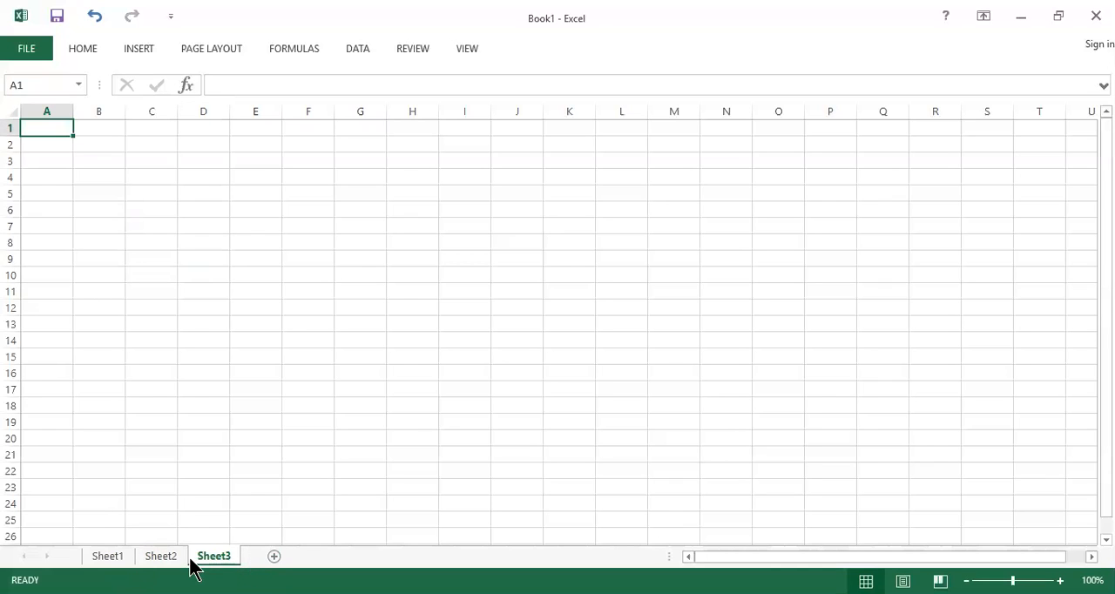
pyautogui.click(159, 559)
pyautogui.click(108, 558)
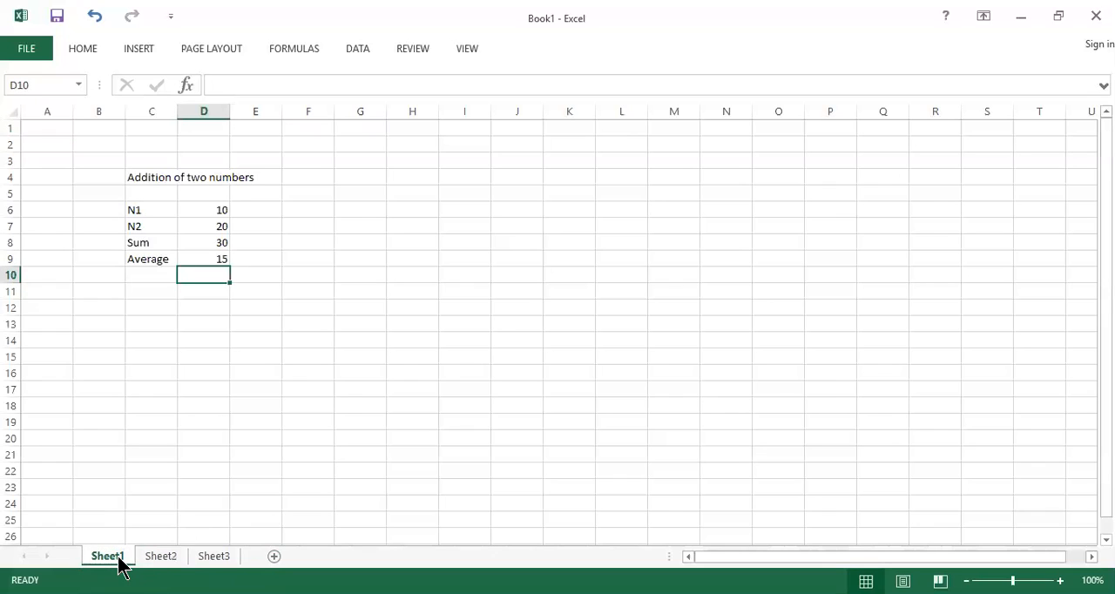